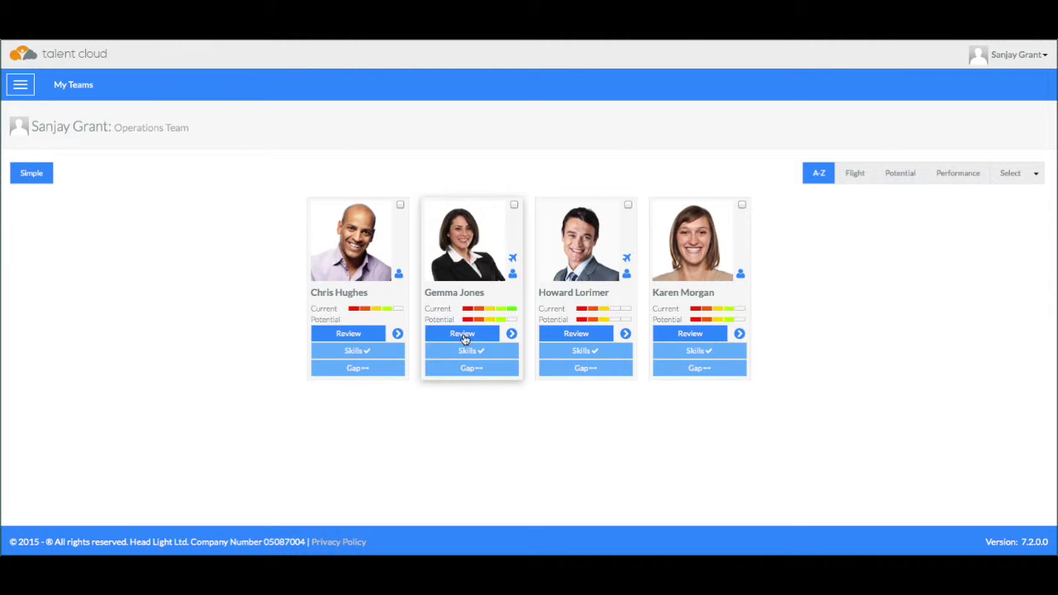
Step: From My Teams, open the review of the Global Head of IT and Networks
{"action": "left_click", "coordinate": [463, 335]}
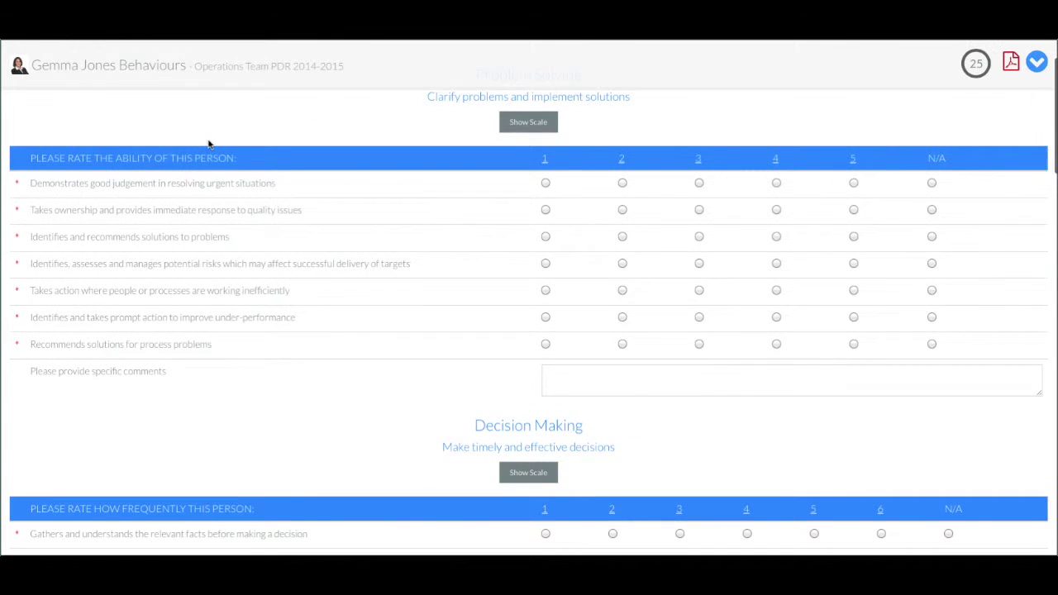
Step: Look through the Problem Solving, Decision Making and Co-operation rating questions, then return to the top
{"action": "scroll", "coordinate": [372, 168], "scroll_direction": "down", "scroll_amount": 5}
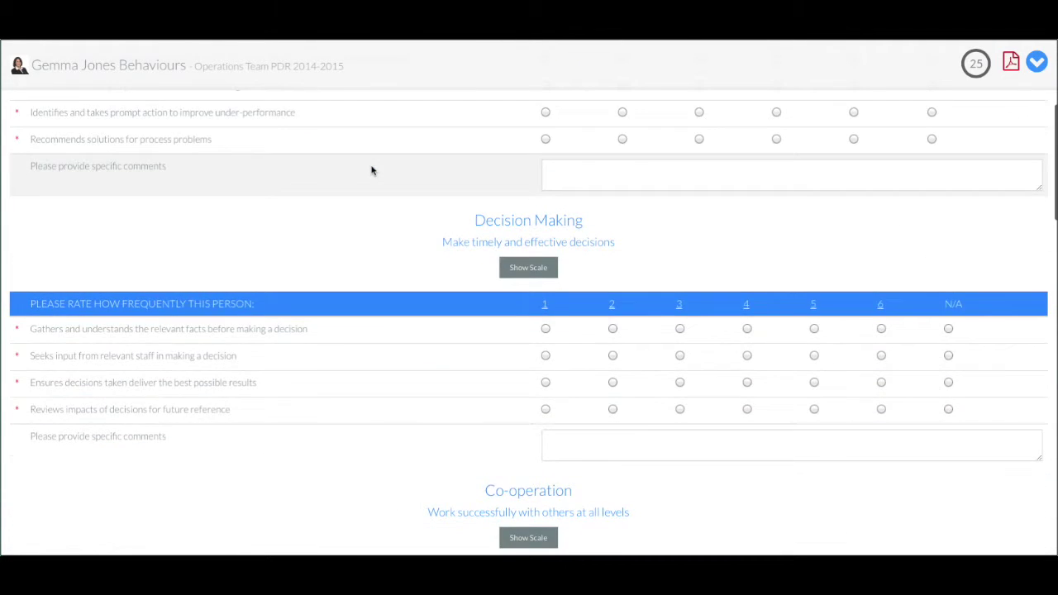
{"action": "scroll", "coordinate": [371, 169], "scroll_direction": "down", "scroll_amount": 2}
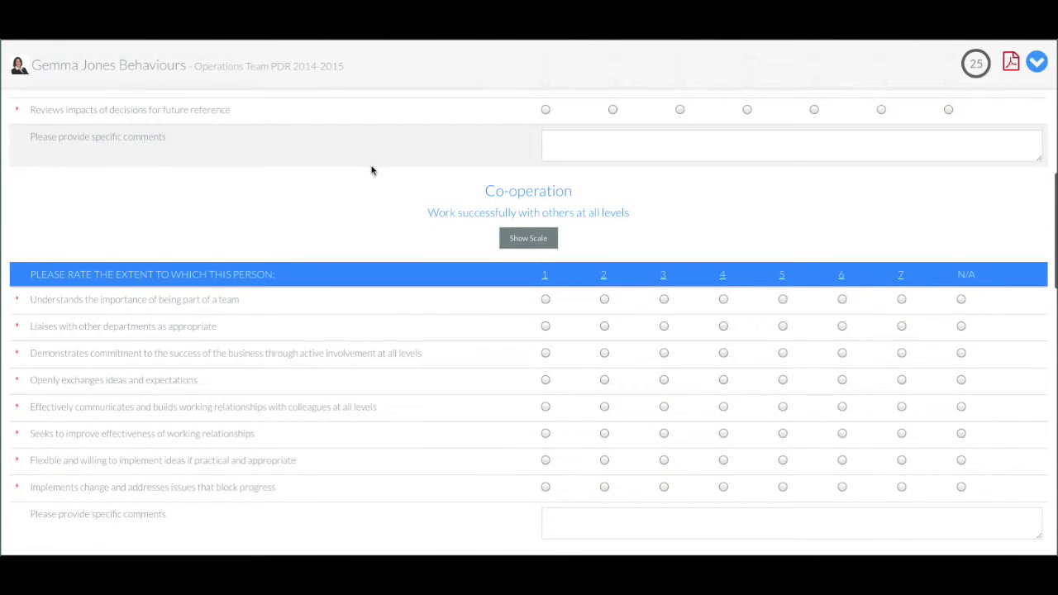
{"action": "scroll", "coordinate": [371, 170], "scroll_direction": "down", "scroll_amount": 2}
{"action": "scroll", "coordinate": [371, 169], "scroll_direction": "up", "scroll_amount": 10}
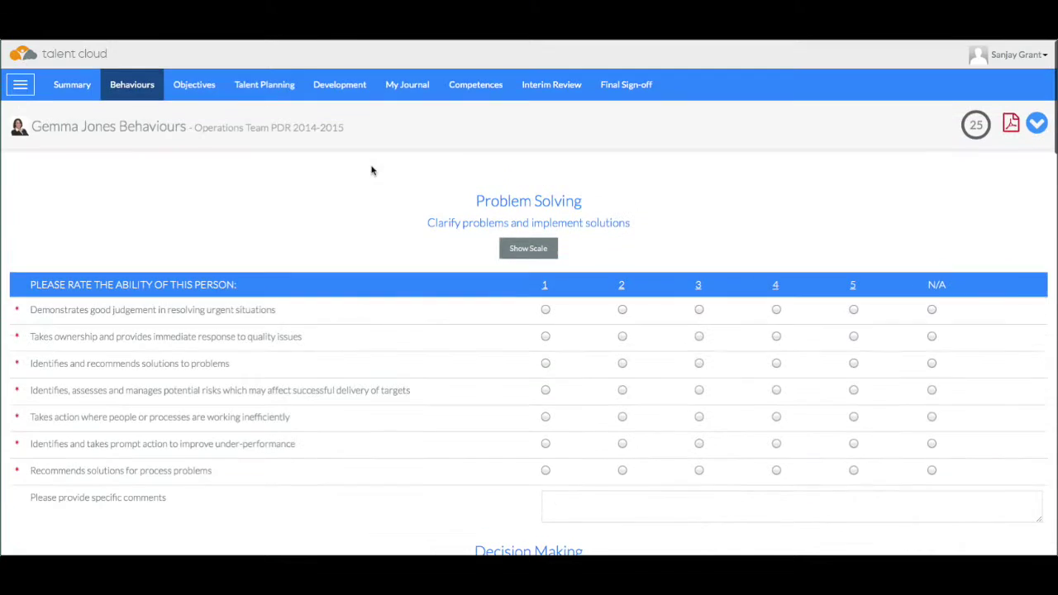
Step: Review her two objectives and the potential, tenure risk and talent pool details, then open Development
{"action": "left_click", "coordinate": [196, 89]}
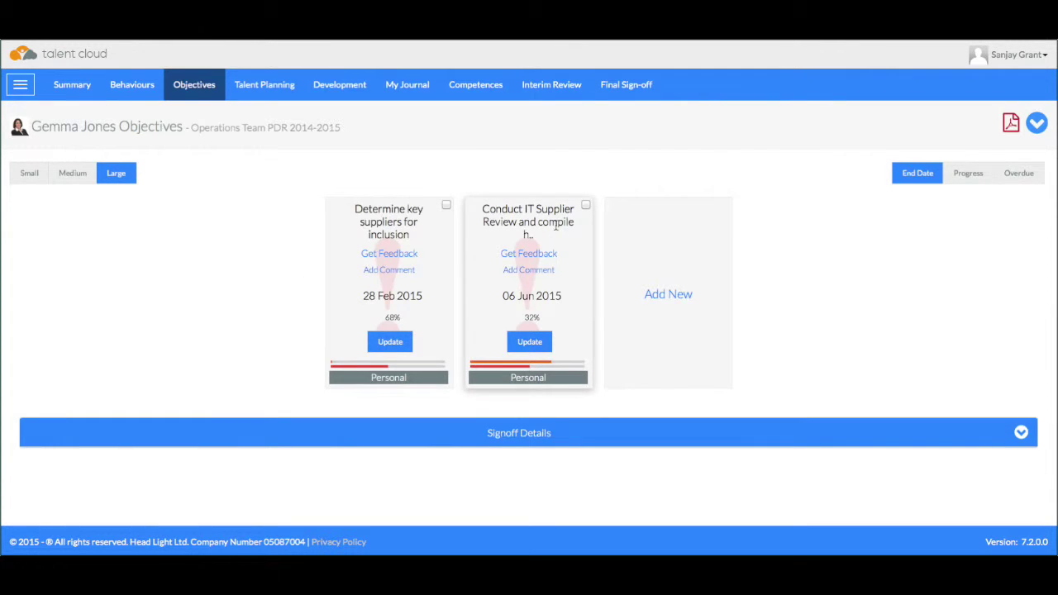
{"action": "left_click", "coordinate": [276, 90]}
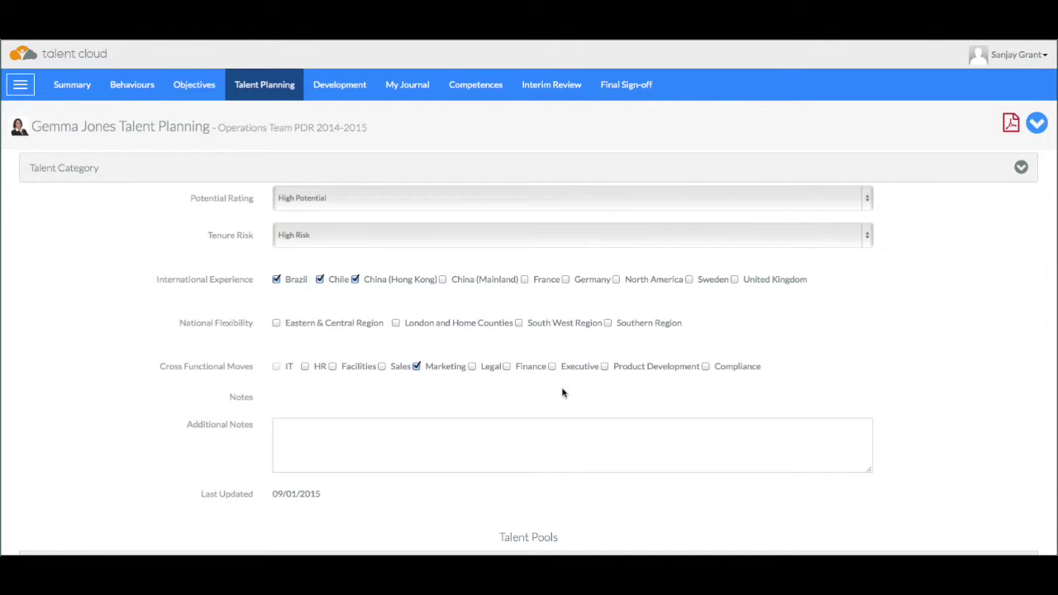
{"action": "scroll", "coordinate": [870, 385], "scroll_direction": "down", "scroll_amount": 3}
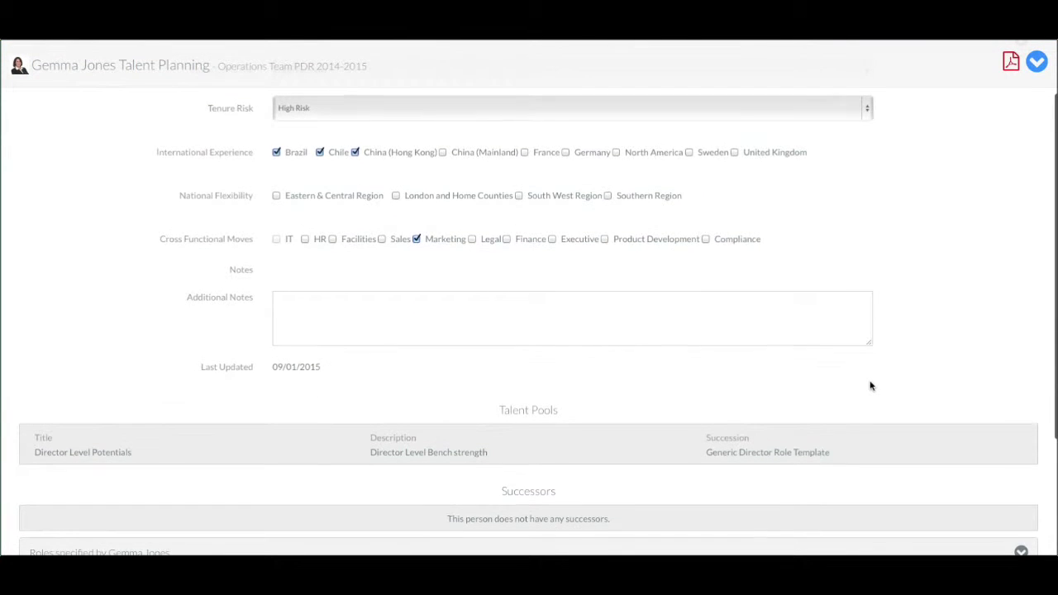
{"action": "scroll", "coordinate": [871, 386], "scroll_direction": "down", "scroll_amount": 2}
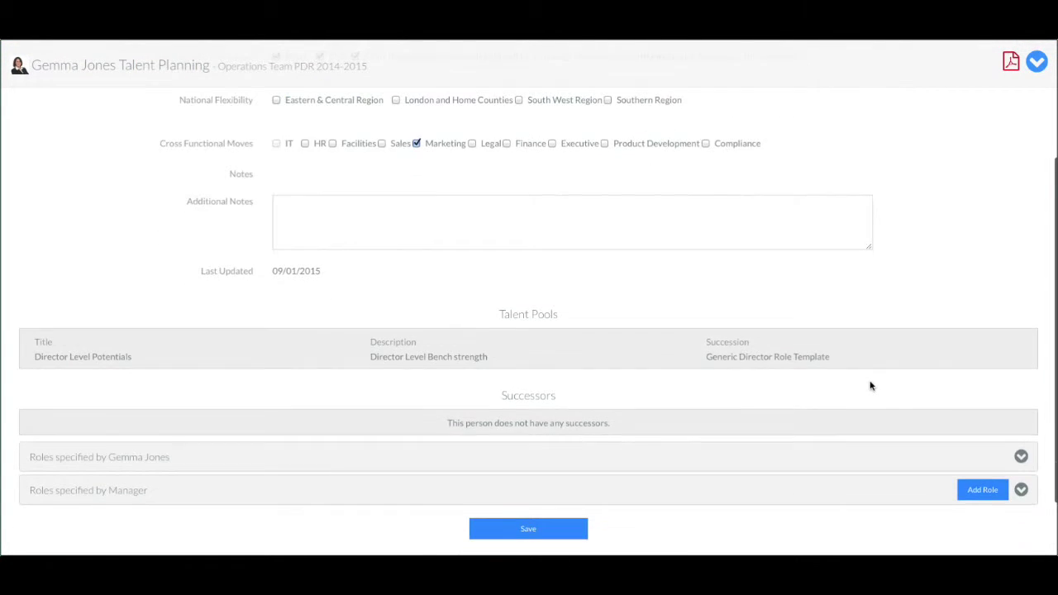
{"action": "scroll", "coordinate": [870, 385], "scroll_direction": "up", "scroll_amount": 6}
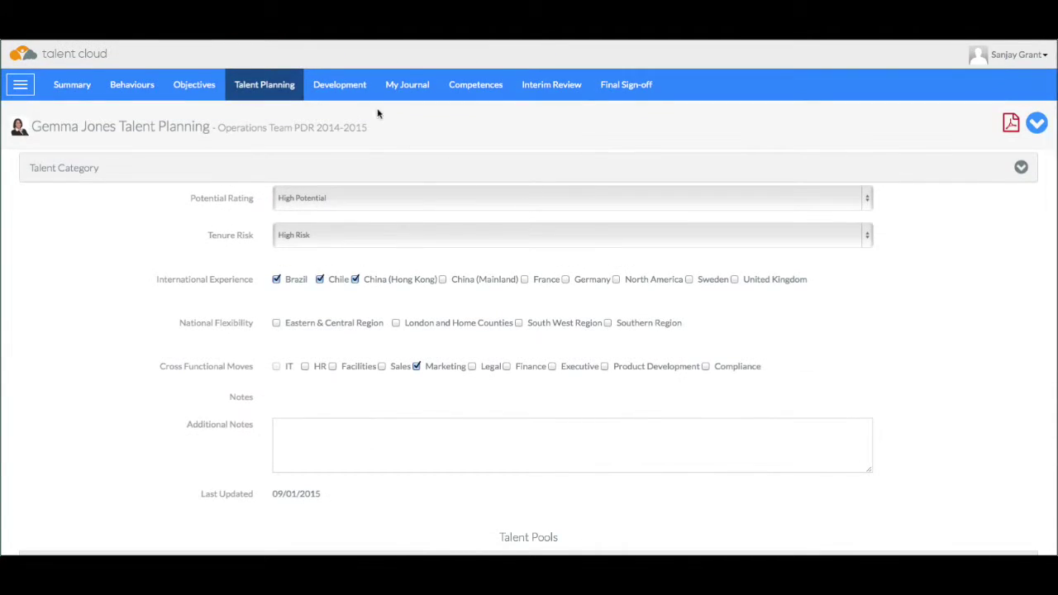
{"action": "left_click", "coordinate": [336, 89]}
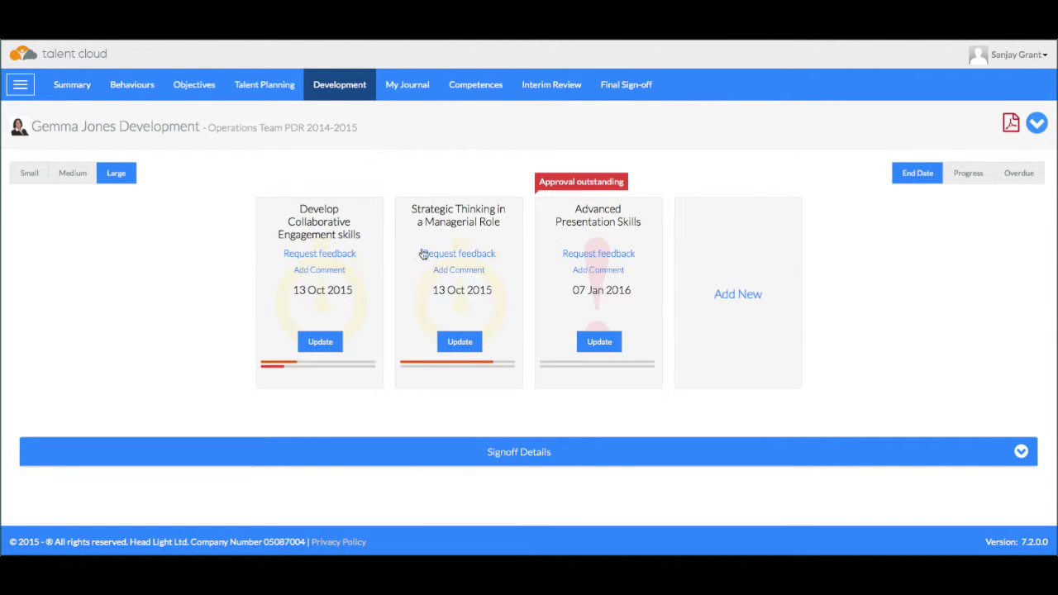
Step: Set manager progress on Strategic Thinking in a Managerial Role to 45% and show its success measures
{"action": "left_click", "coordinate": [460, 342]}
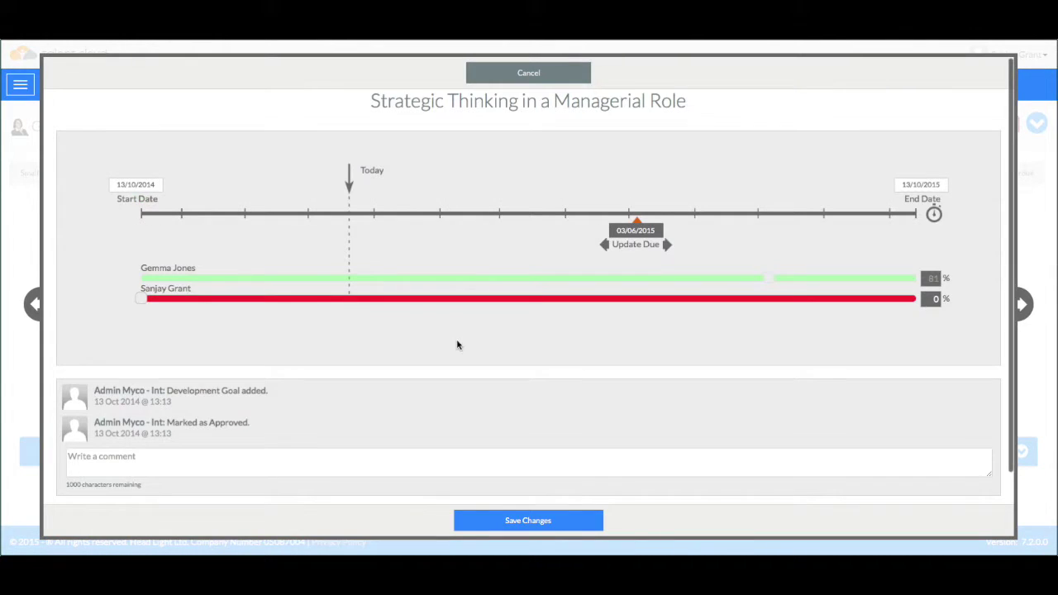
{"action": "left_click_drag", "start_coordinate": [145, 304], "coordinate": [490, 306]}
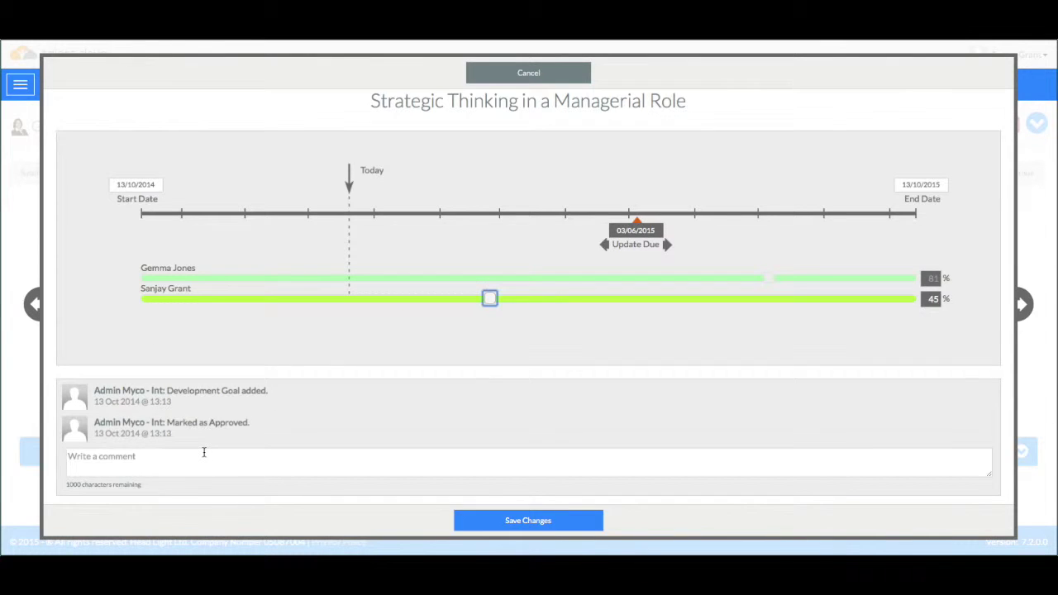
{"action": "scroll", "coordinate": [203, 454], "scroll_direction": "down", "scroll_amount": 2}
{"action": "left_click", "coordinate": [529, 449]}
{"action": "scroll", "coordinate": [361, 435], "scroll_direction": "down", "scroll_amount": 2}
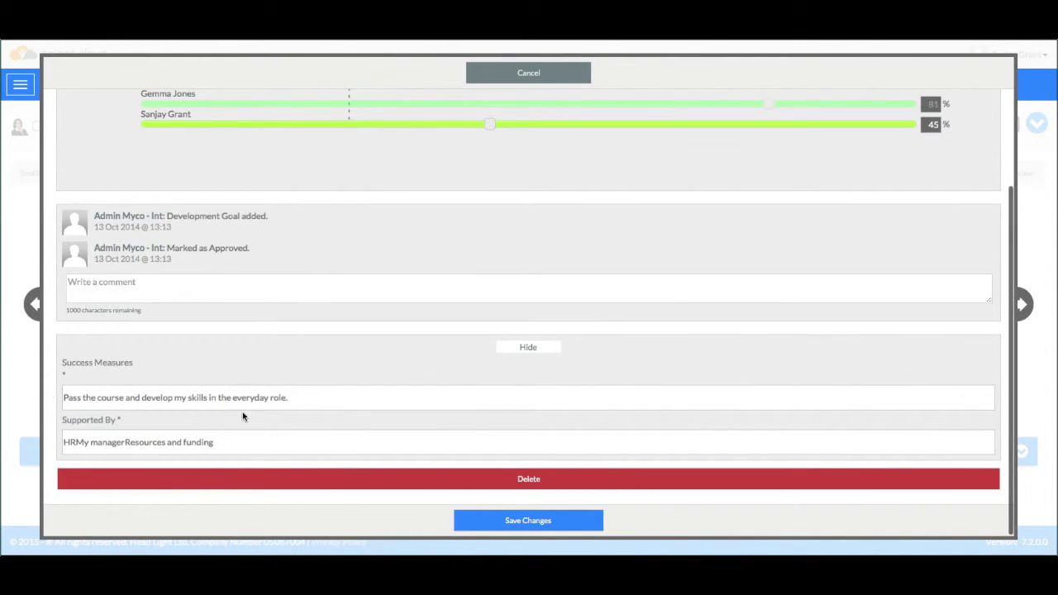
{"action": "scroll", "coordinate": [243, 417], "scroll_direction": "up", "scroll_amount": 4}
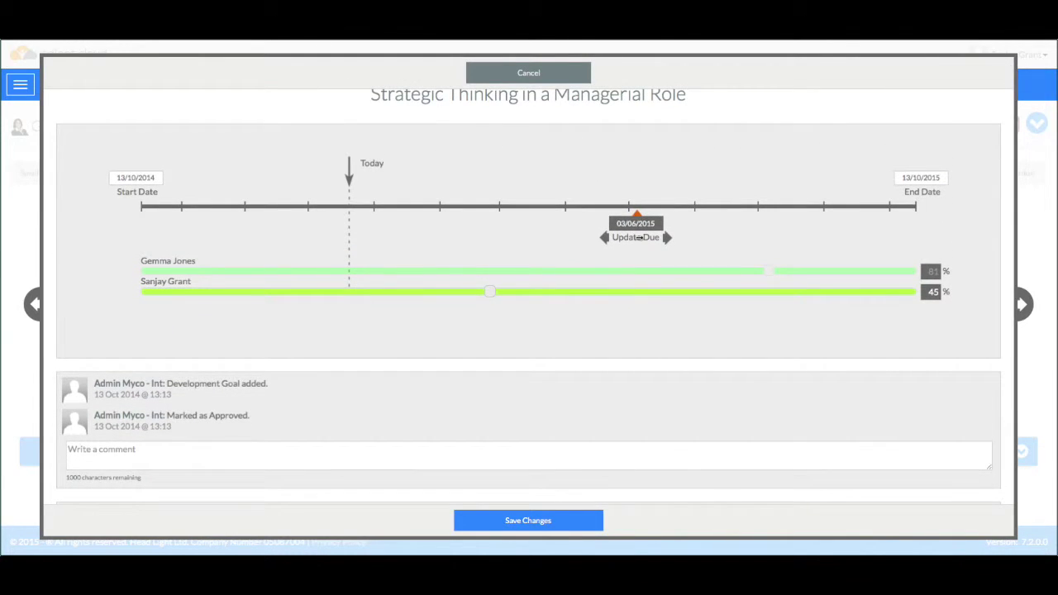
Step: Move the update-due marker to 20/08/2015, then cancel the goal changes and go to My Journal
{"action": "left_click_drag", "start_coordinate": [639, 237], "coordinate": [304, 238]}
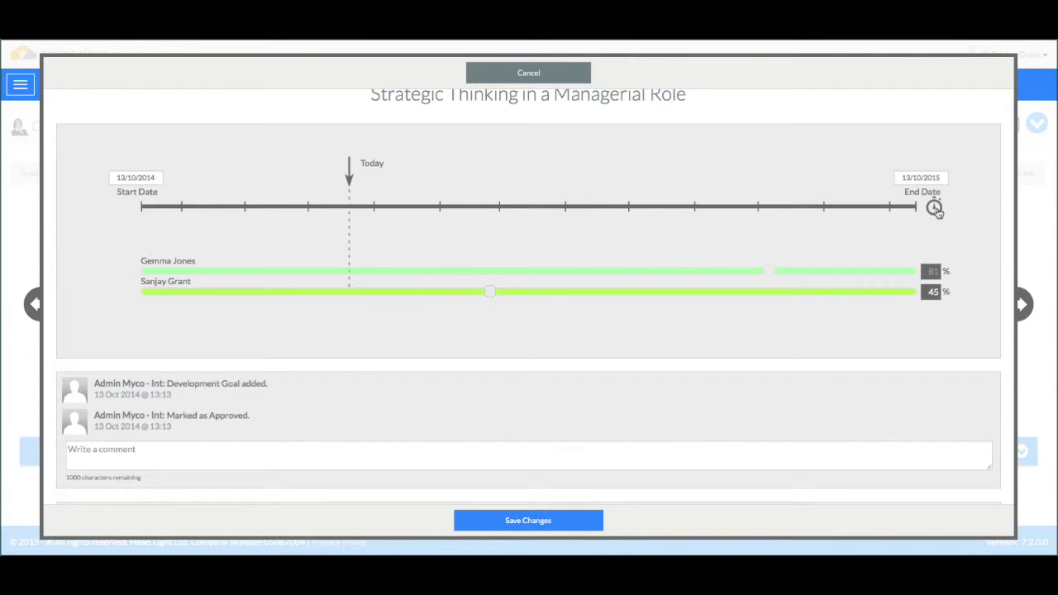
{"action": "left_click", "coordinate": [936, 210]}
{"action": "left_click_drag", "start_coordinate": [877, 238], "coordinate": [806, 239]}
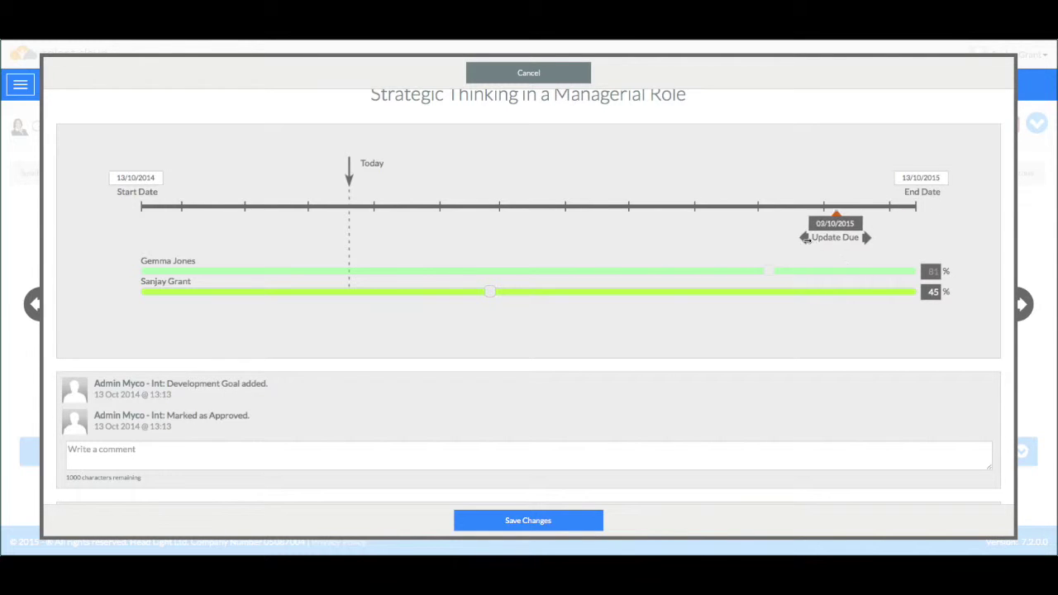
{"action": "left_click", "coordinate": [518, 74]}
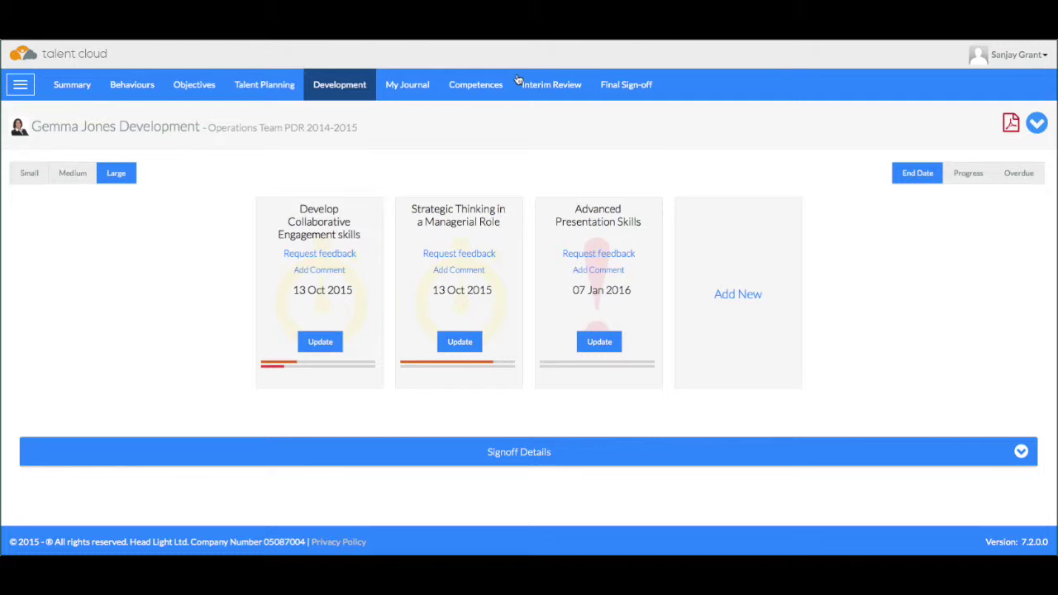
{"action": "left_click", "coordinate": [400, 89]}
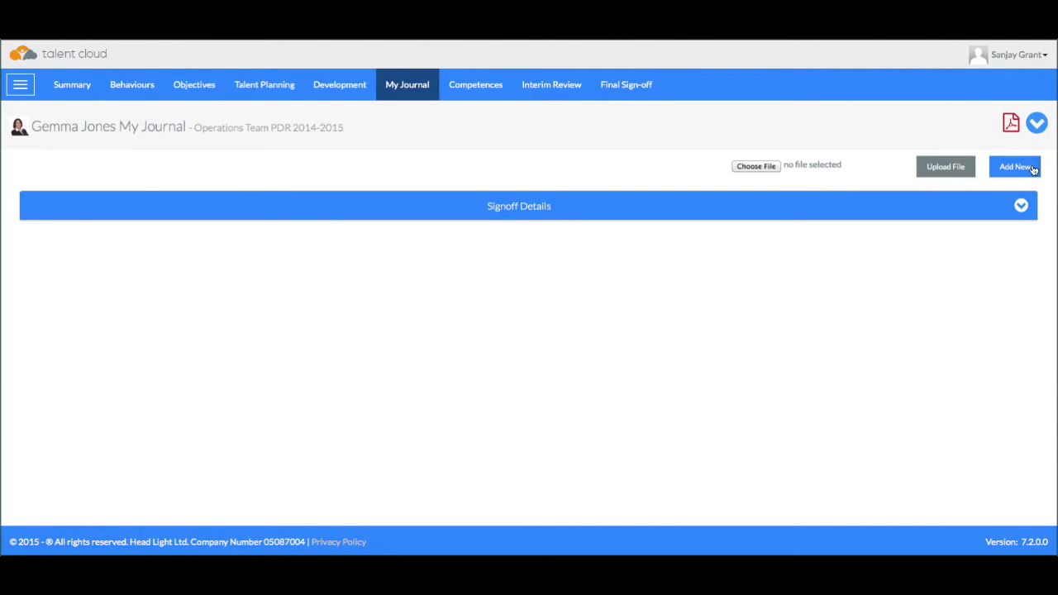
Step: Start a new journal entry, browse the Activity types, and close it without saving
{"action": "left_click", "coordinate": [1032, 169]}
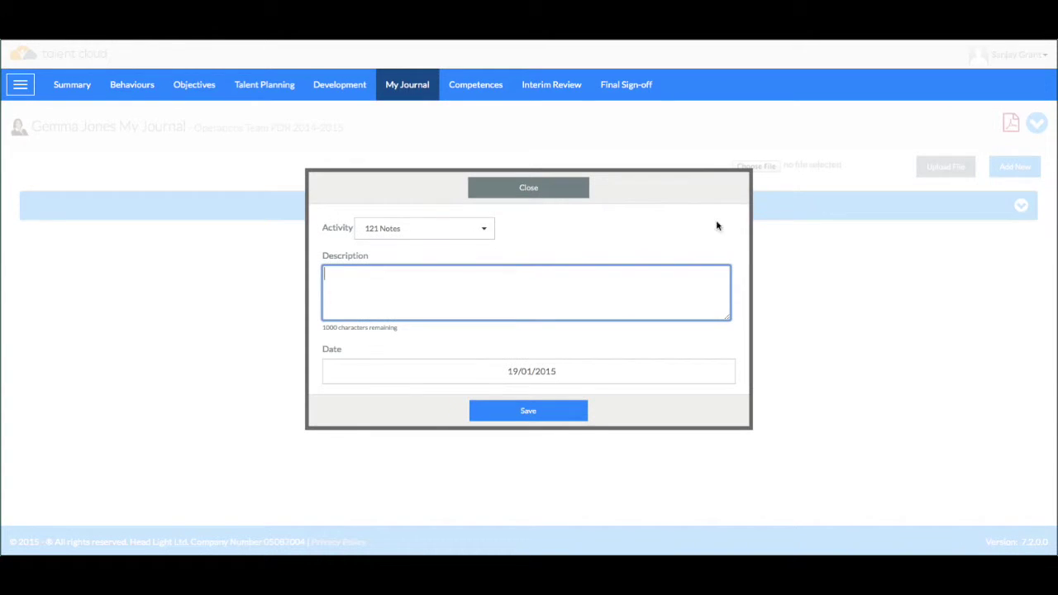
{"action": "left_click", "coordinate": [489, 232]}
{"action": "scroll", "coordinate": [484, 281], "scroll_direction": "down", "scroll_amount": 1}
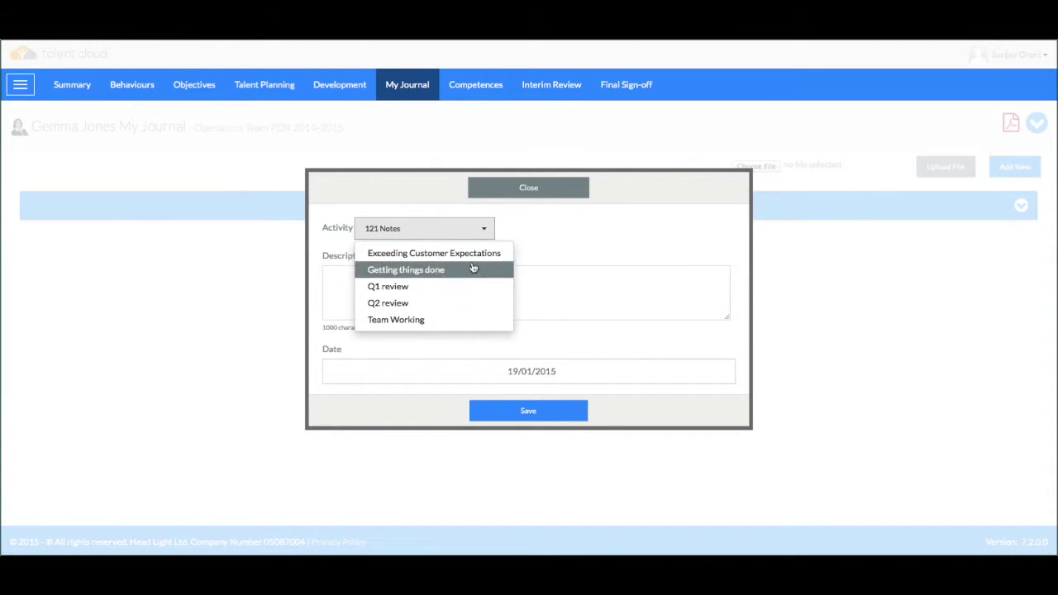
{"action": "left_click", "coordinate": [529, 190]}
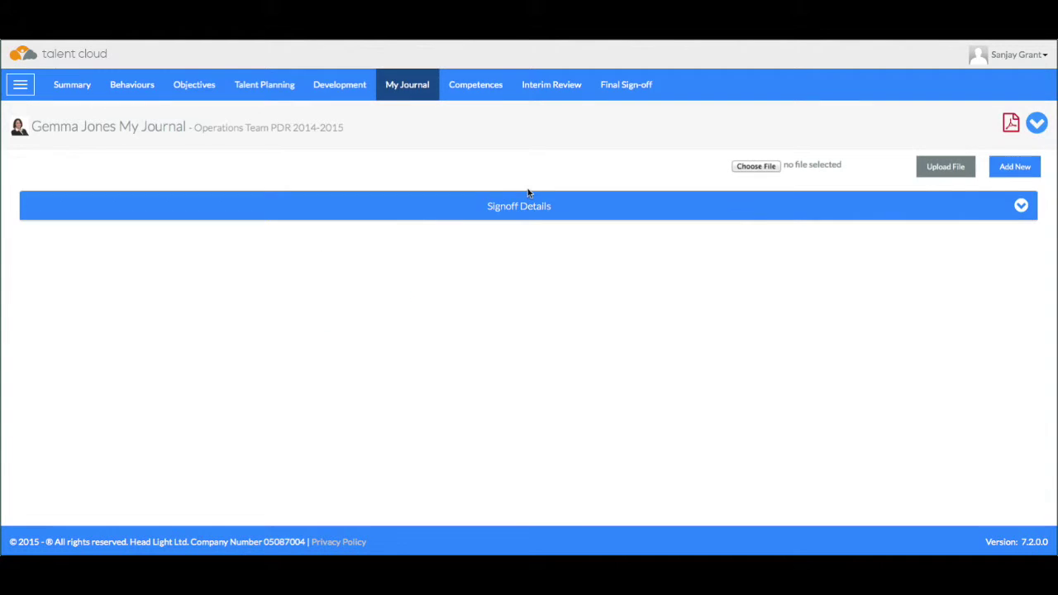
Step: On the Competences page, expand the Strategic Judgement competence
{"action": "left_click", "coordinate": [481, 91]}
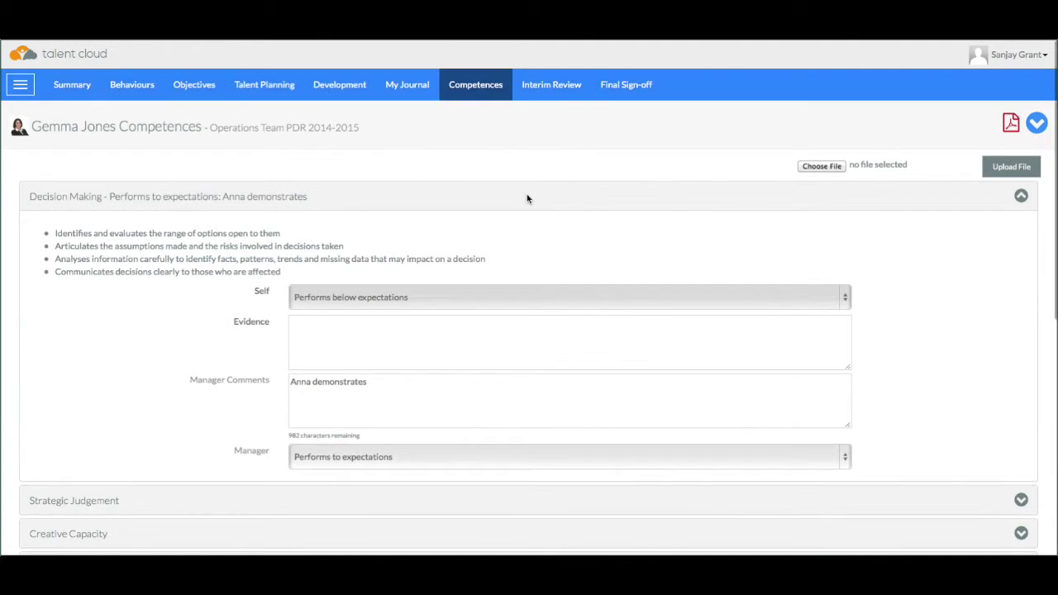
{"action": "scroll", "coordinate": [527, 198], "scroll_direction": "down", "scroll_amount": 1}
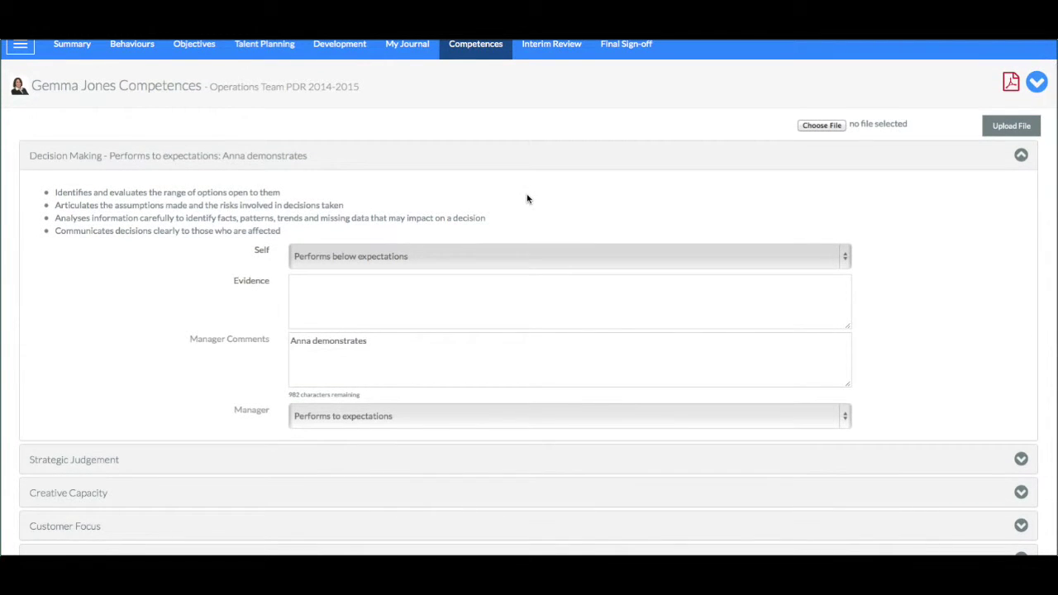
{"action": "scroll", "coordinate": [527, 199], "scroll_direction": "down", "scroll_amount": 1}
{"action": "left_click", "coordinate": [1022, 402]}
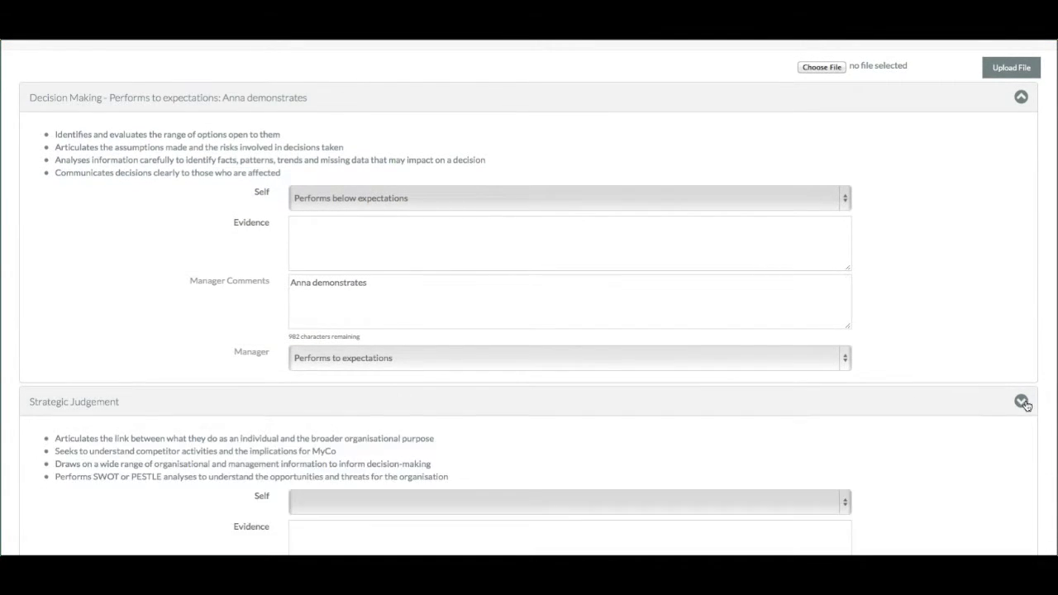
{"action": "scroll", "coordinate": [1001, 416], "scroll_direction": "down", "scroll_amount": 3}
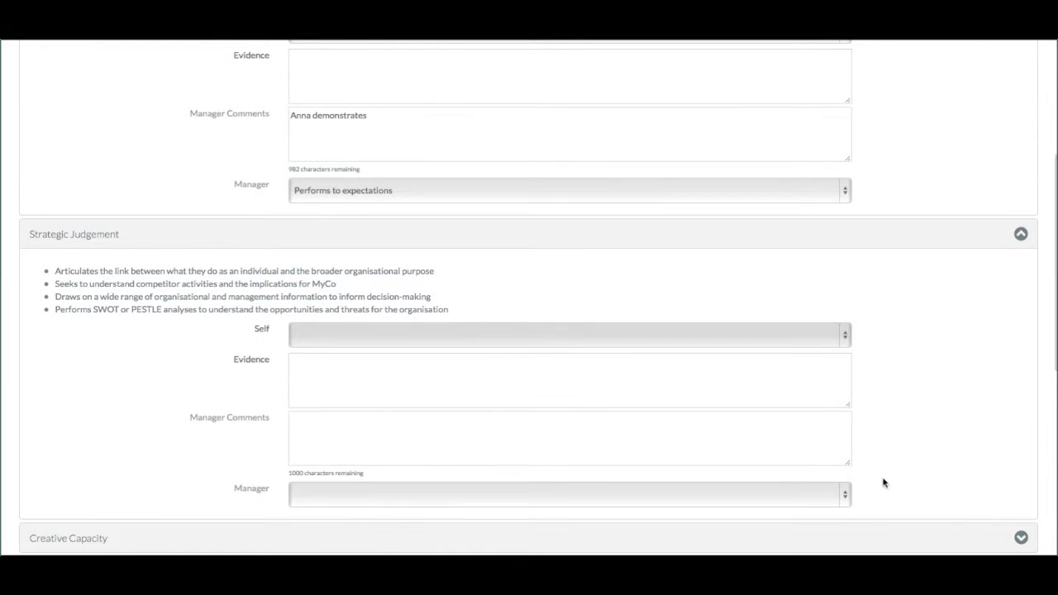
{"action": "scroll", "coordinate": [846, 495], "scroll_direction": "down", "scroll_amount": 4}
Step: Leave Strategic Judgement's manager rating unset and begin a manager comment for it
{"action": "left_click", "coordinate": [845, 298]}
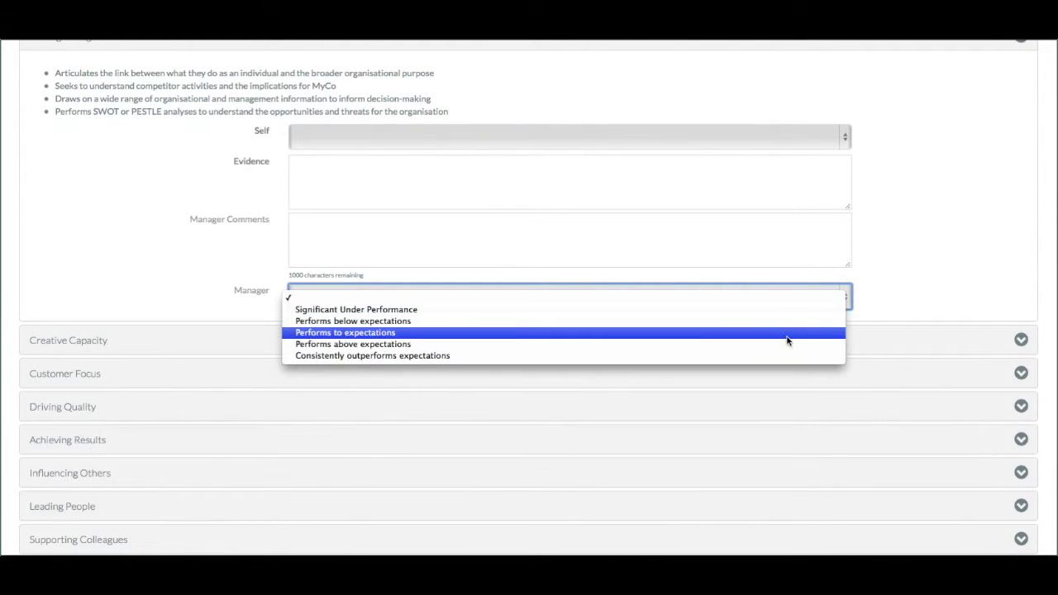
{"action": "left_click", "coordinate": [611, 172]}
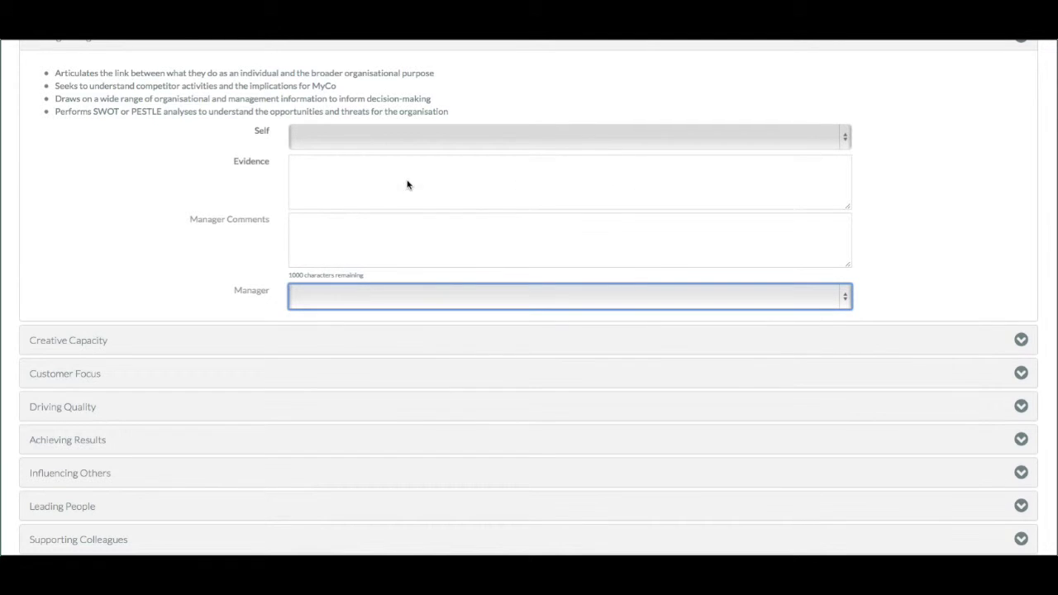
{"action": "left_click", "coordinate": [375, 229]}
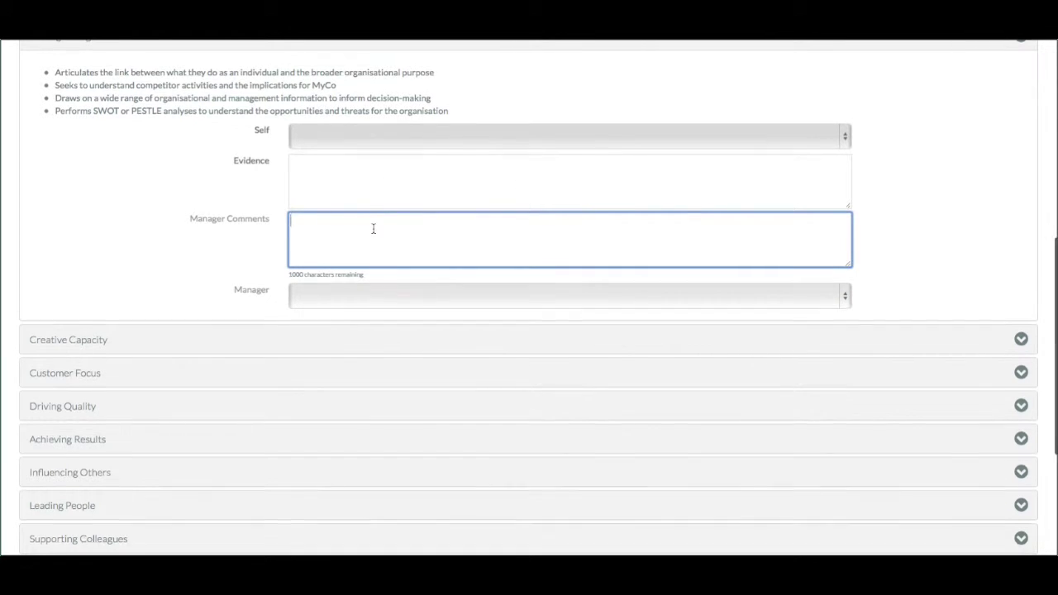
{"action": "scroll", "coordinate": [371, 229], "scroll_direction": "down", "scroll_amount": 1}
{"action": "left_click", "coordinate": [372, 268]}
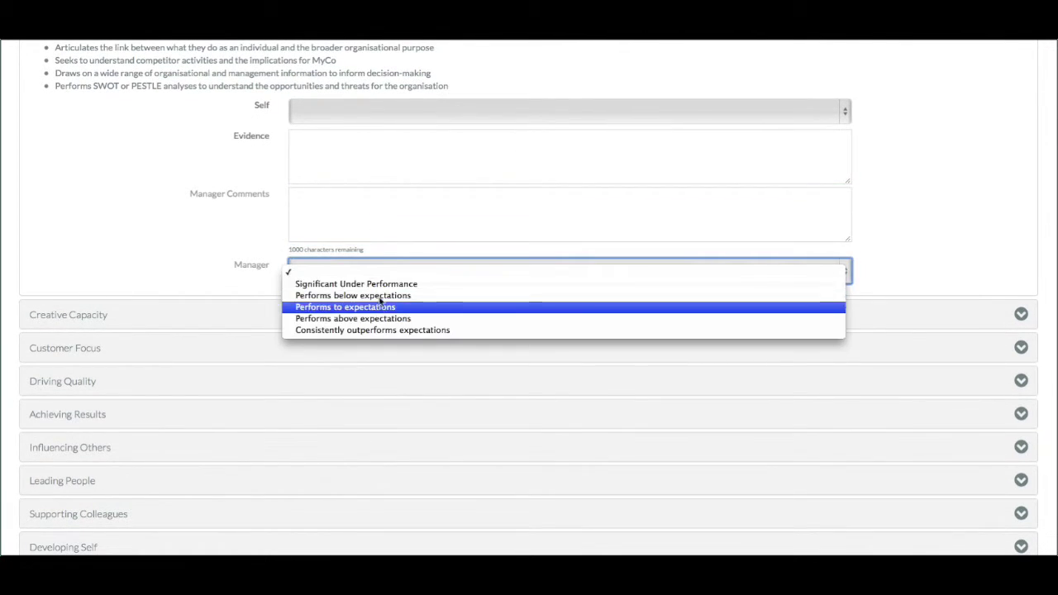
{"action": "left_click", "coordinate": [846, 110]}
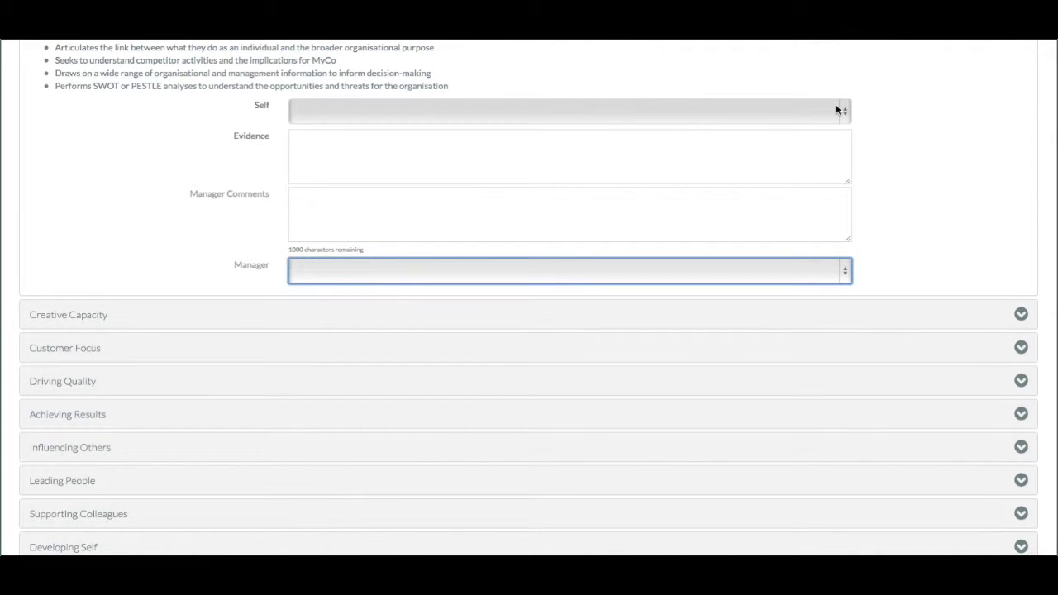
{"action": "scroll", "coordinate": [900, 156], "scroll_direction": "up", "scroll_amount": 6}
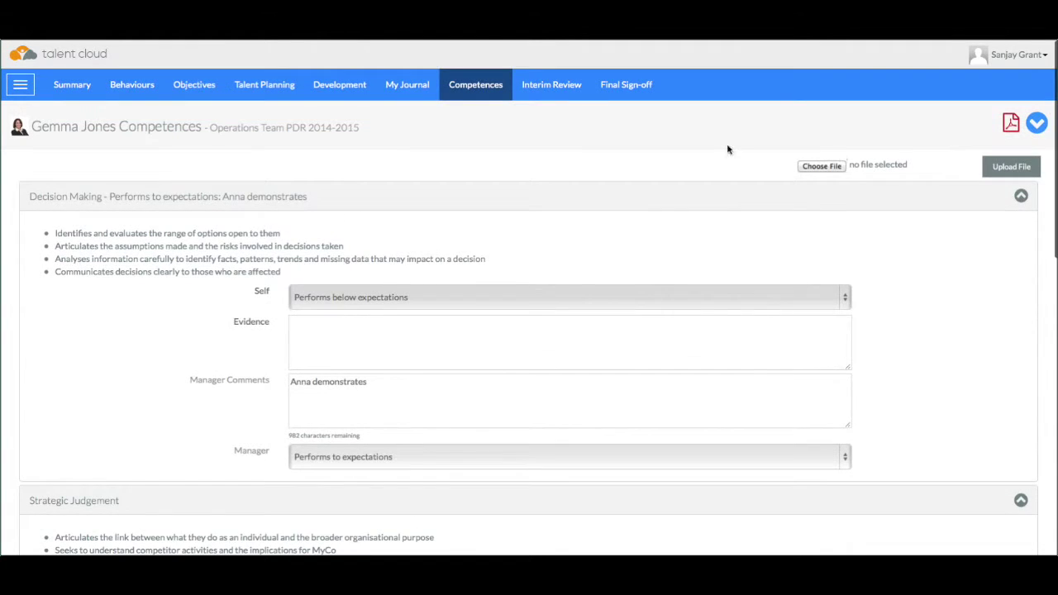
Step: On the Interim Review, leave the second objective's status blank and expand Signoff Details
{"action": "left_click", "coordinate": [553, 86]}
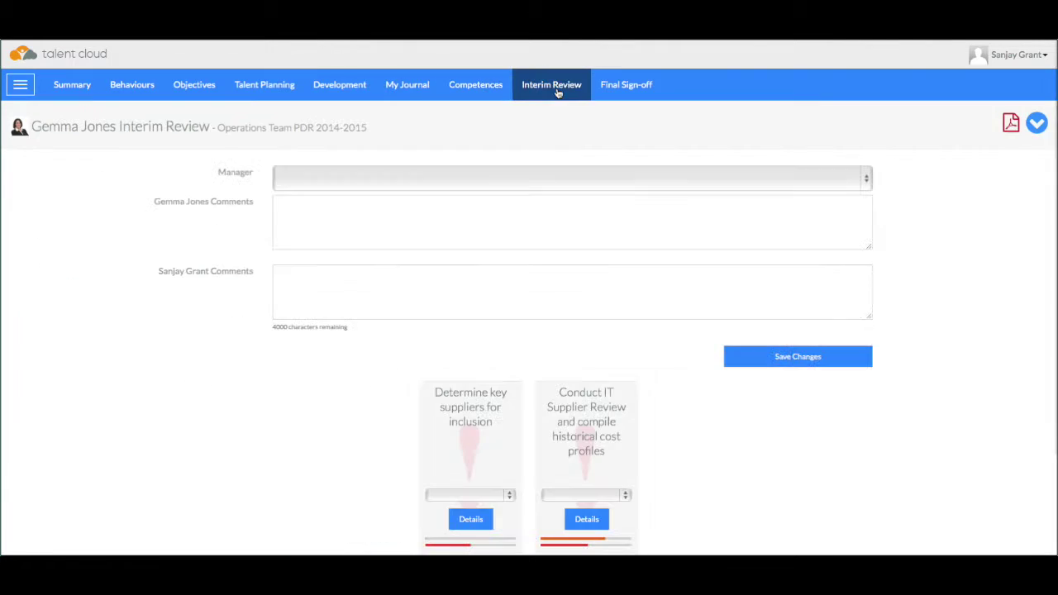
{"action": "scroll", "coordinate": [612, 221], "scroll_direction": "down", "scroll_amount": 3}
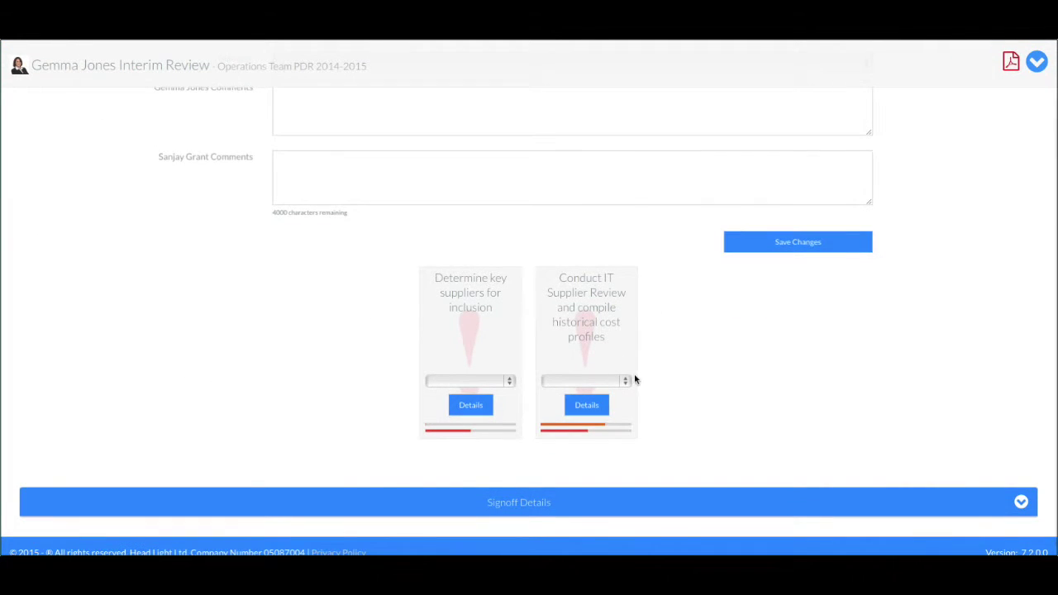
{"action": "left_click", "coordinate": [625, 380]}
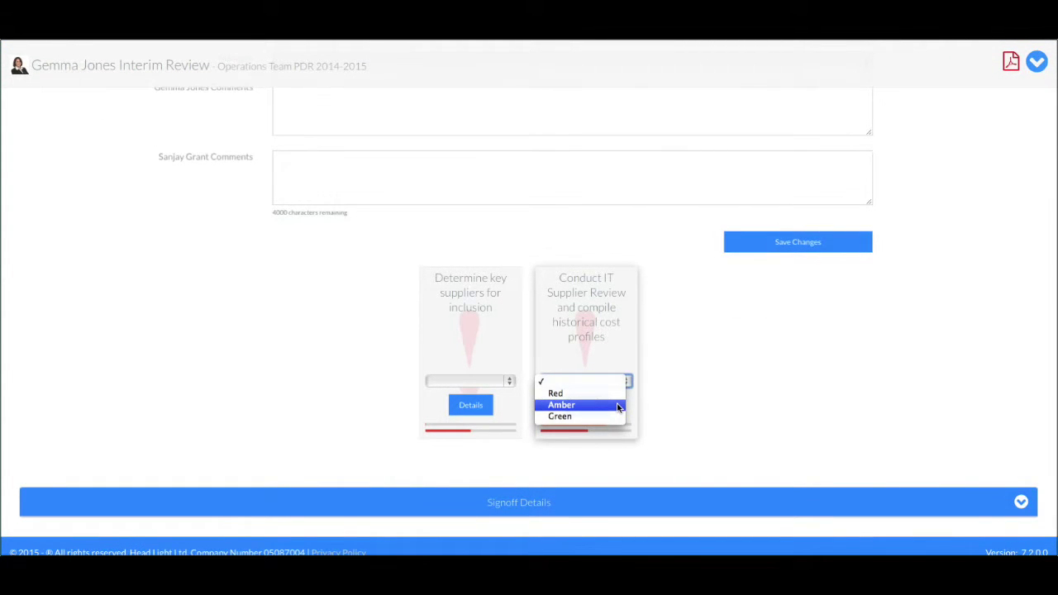
{"action": "left_click", "coordinate": [755, 394]}
{"action": "scroll", "coordinate": [758, 387], "scroll_direction": "down", "scroll_amount": 1}
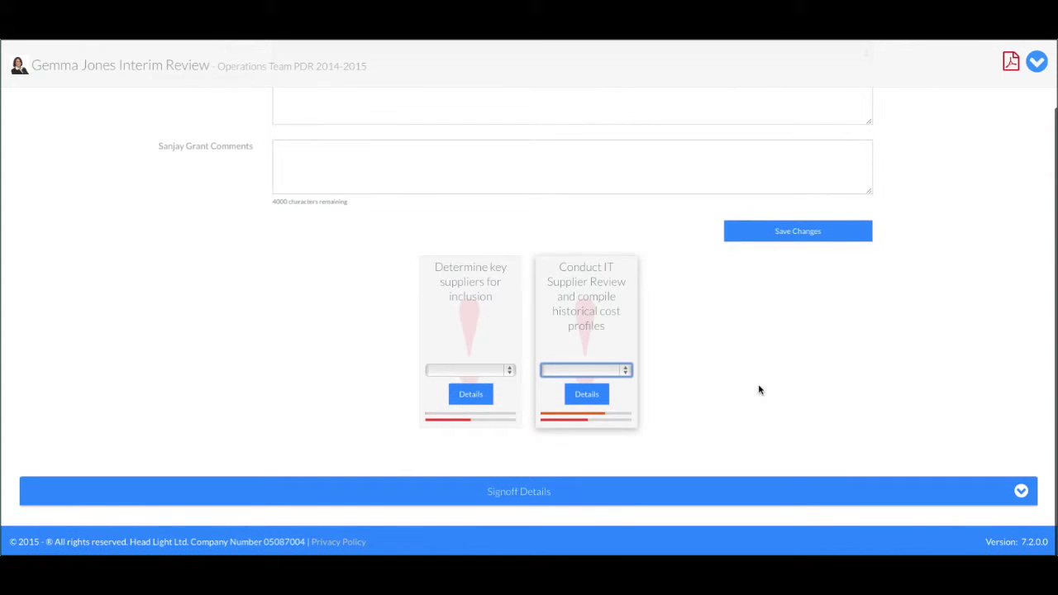
{"action": "left_click", "coordinate": [1022, 493]}
{"action": "scroll", "coordinate": [1015, 470], "scroll_direction": "down", "scroll_amount": 3}
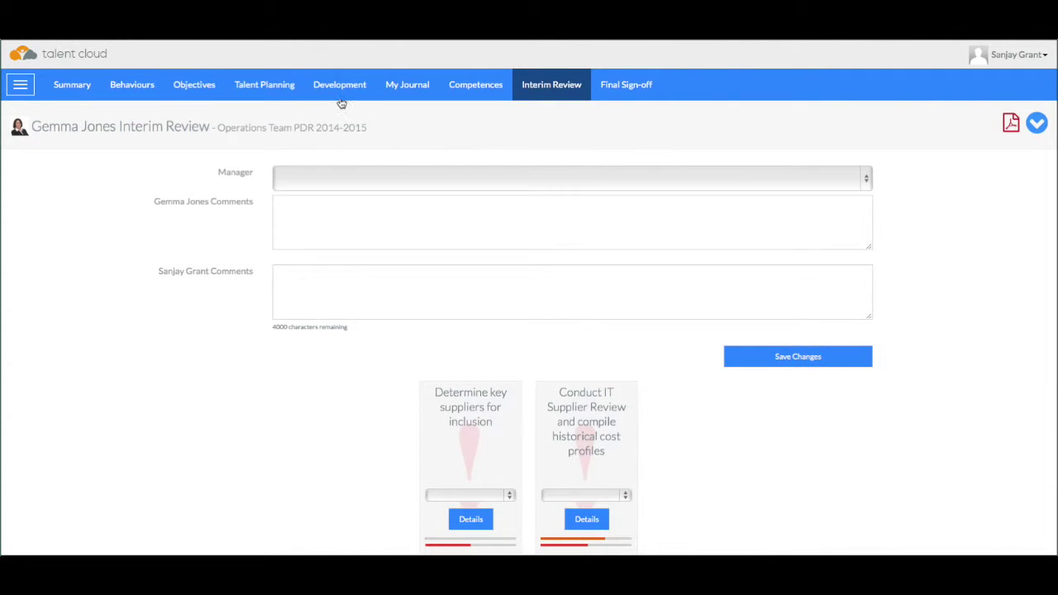
Step: Go via Development to the Objectives page and expand its Signoff Details comments
{"action": "left_click", "coordinate": [337, 86]}
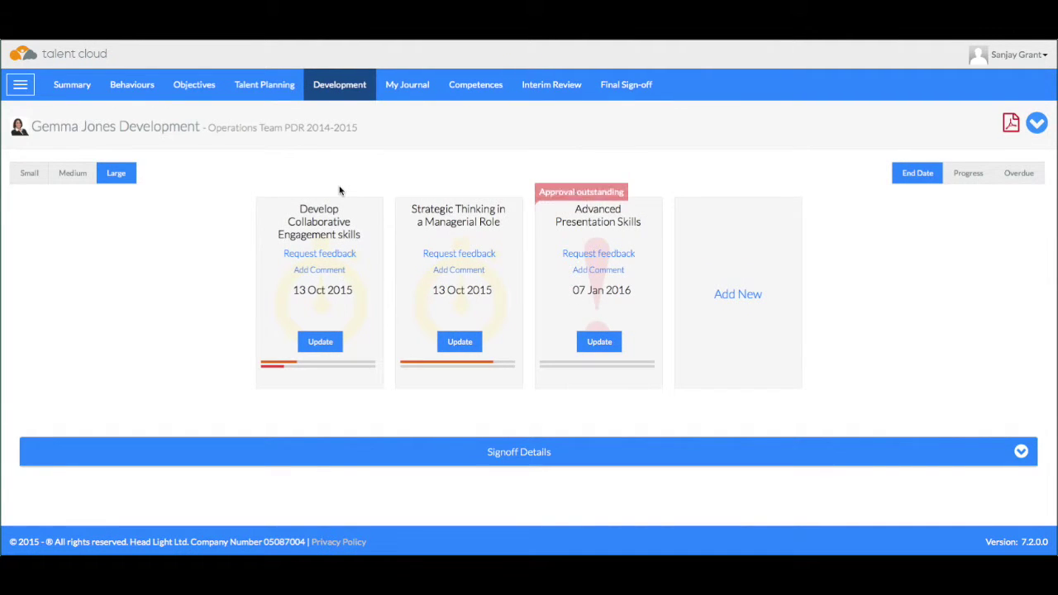
{"action": "left_click", "coordinate": [196, 86]}
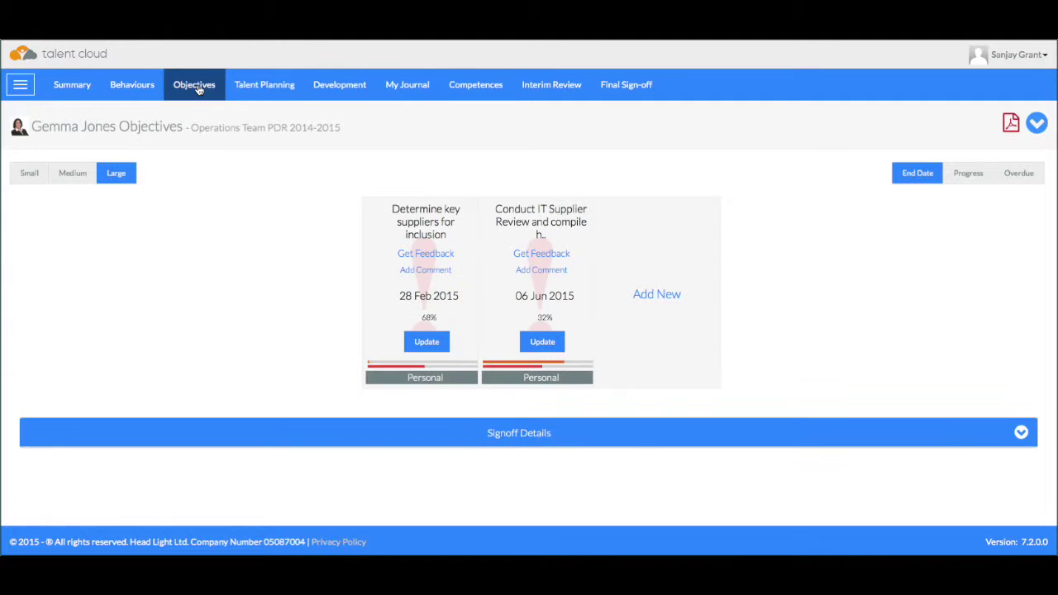
{"action": "left_click", "coordinate": [1022, 433]}
{"action": "scroll", "coordinate": [931, 402], "scroll_direction": "down", "scroll_amount": 2}
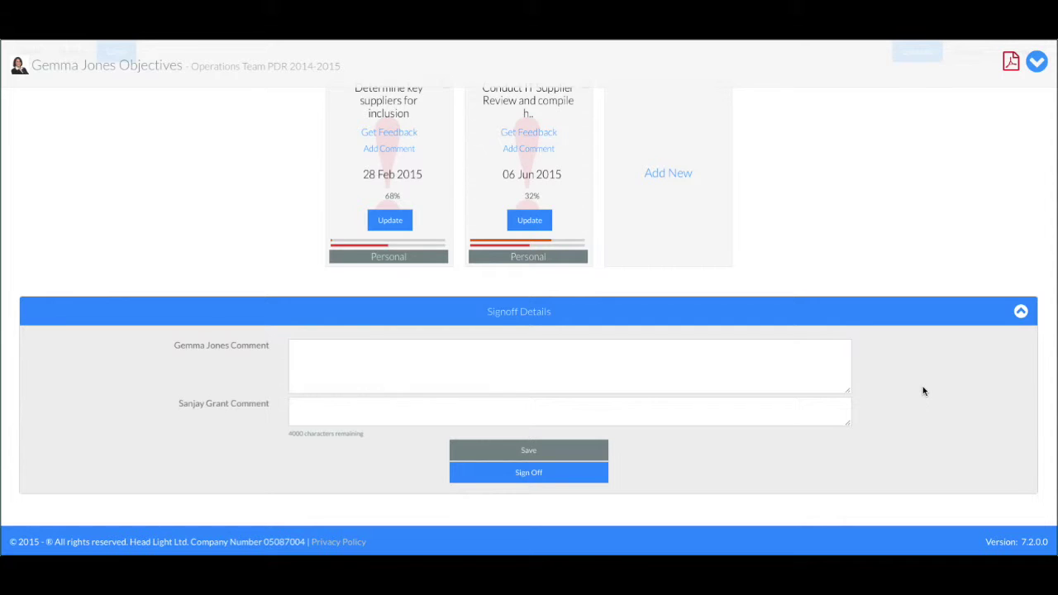
{"action": "scroll", "coordinate": [923, 386], "scroll_direction": "up", "scroll_amount": 2}
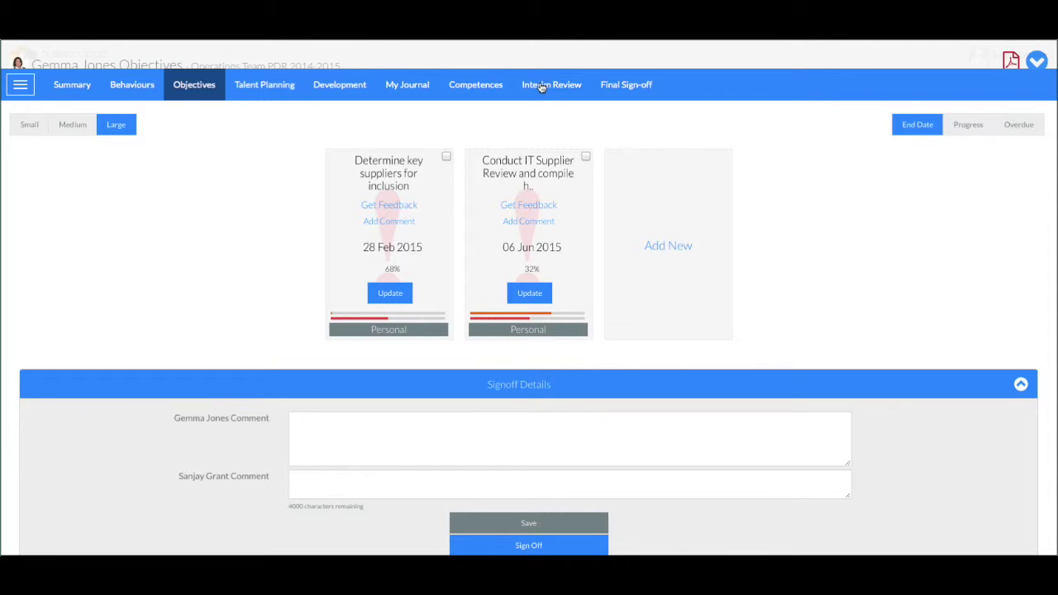
Step: Update the IT supplier review objective, moving manager progress from 52% down to 36%
{"action": "left_click", "coordinate": [527, 294]}
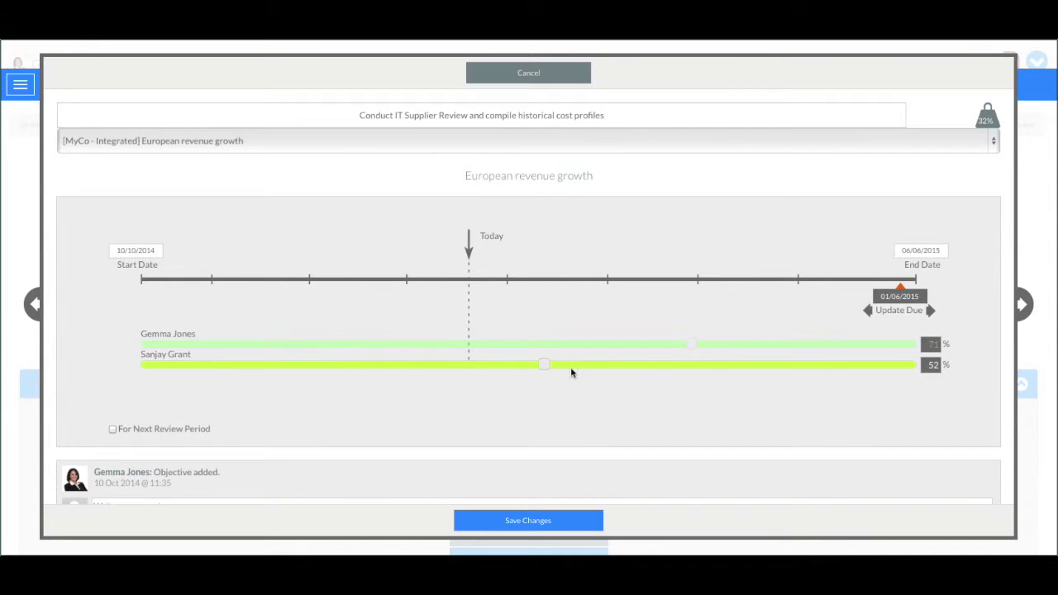
{"action": "left_click_drag", "start_coordinate": [545, 366], "coordinate": [424, 371]}
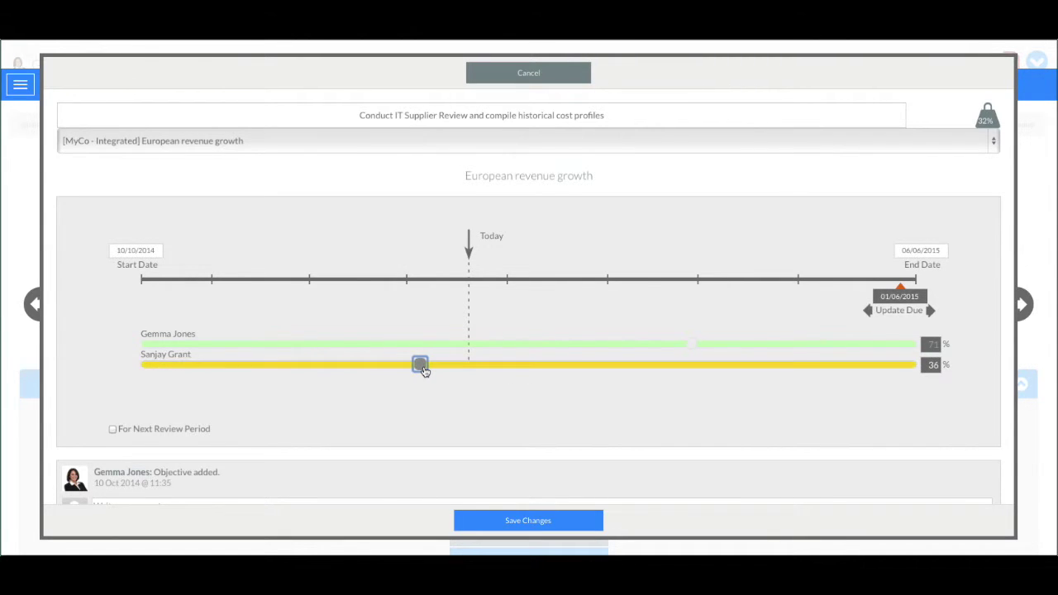
{"action": "scroll", "coordinate": [411, 432], "scroll_direction": "down", "scroll_amount": 1}
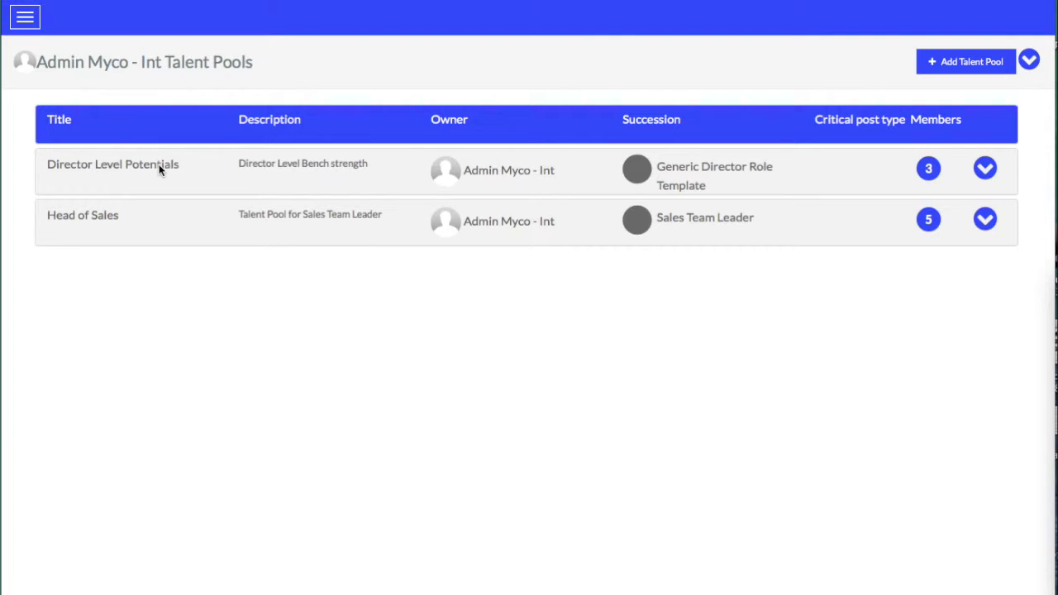
Step: Expand Director Level Potentials, close its settings unsaved, and view the first member's gap analysis
{"action": "left_click", "coordinate": [107, 171]}
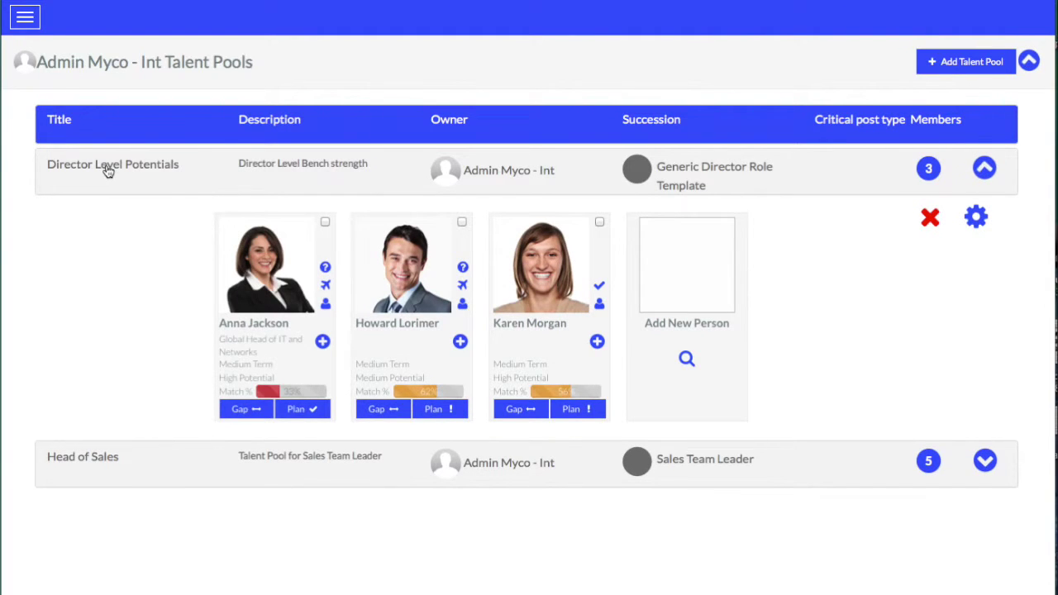
{"action": "left_click", "coordinate": [978, 218]}
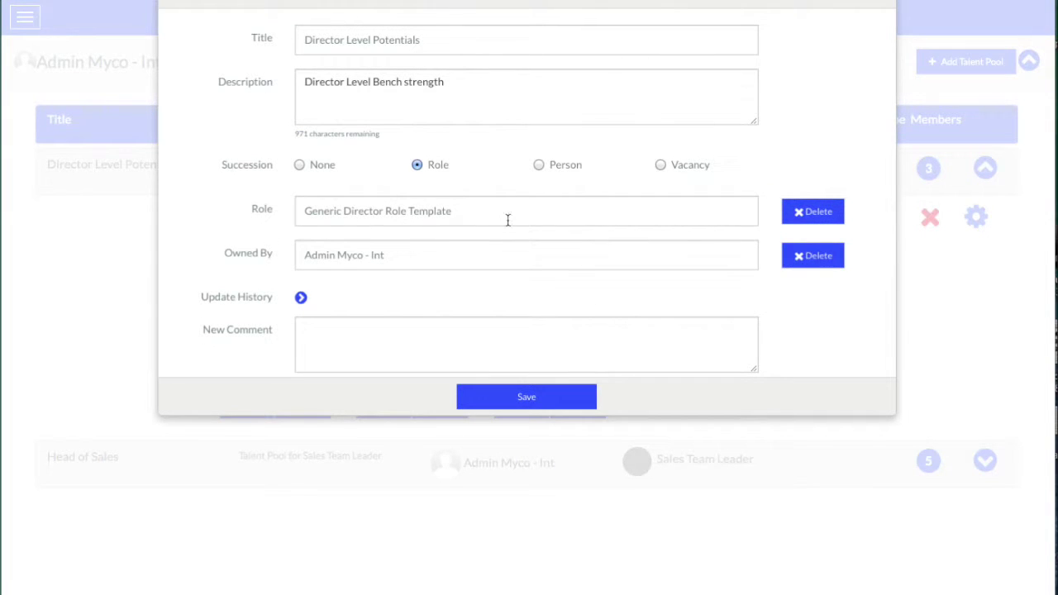
{"action": "left_click", "coordinate": [899, 97]}
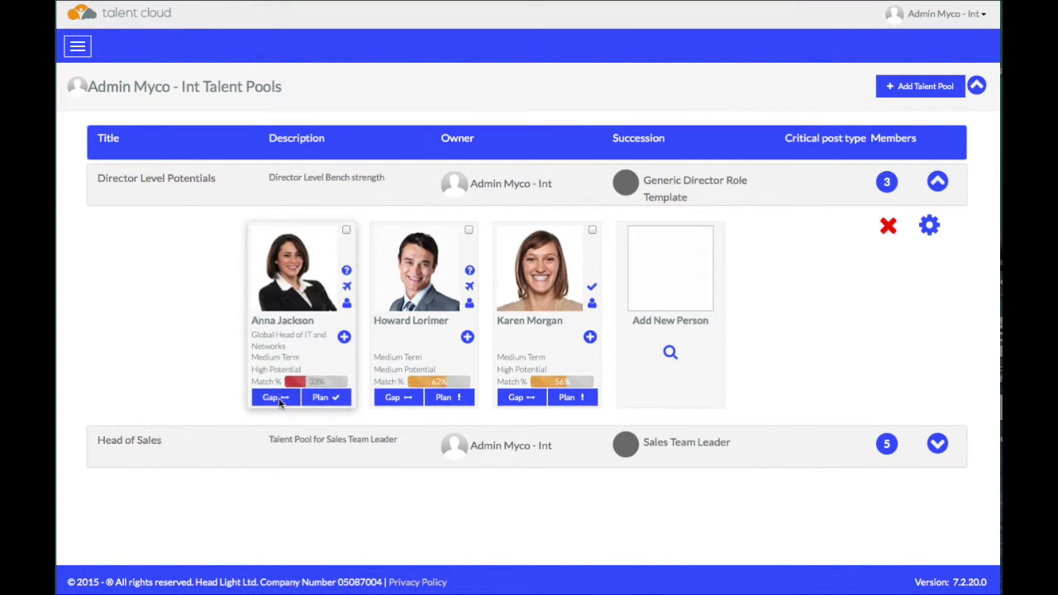
{"action": "left_click", "coordinate": [273, 398]}
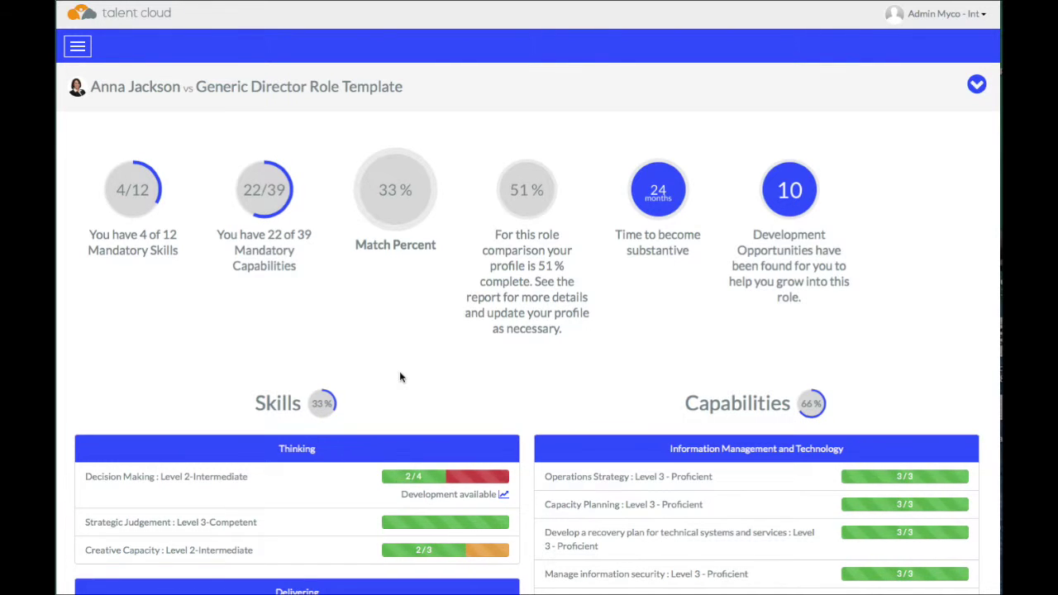
Step: Scroll to the Customer Focus gap and add Customer Service Excellence to the candidate's development plan
{"action": "scroll", "coordinate": [400, 377], "scroll_direction": "down", "scroll_amount": 1}
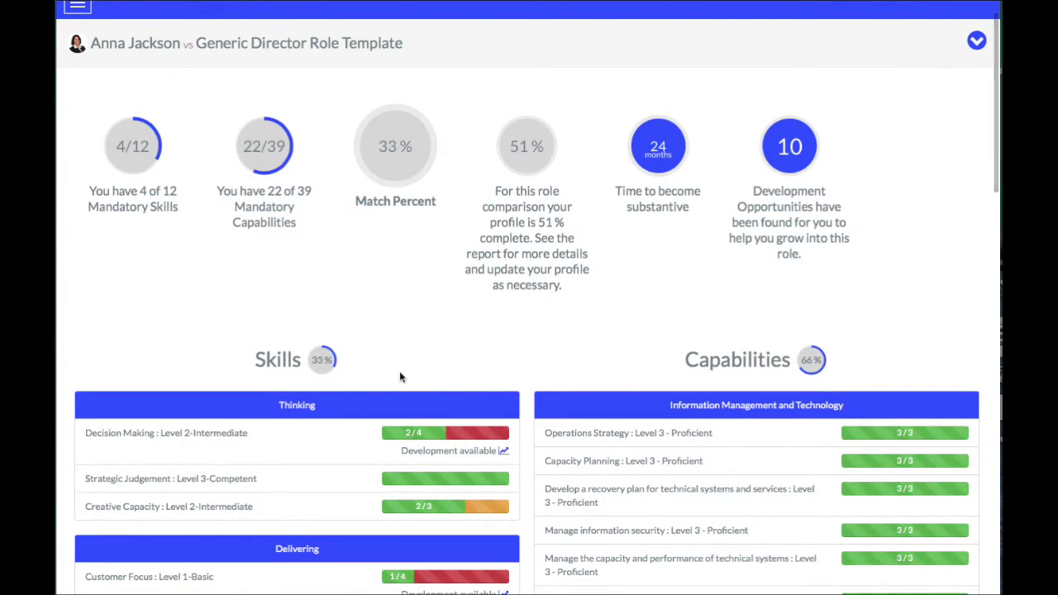
{"action": "scroll", "coordinate": [400, 377], "scroll_direction": "down", "scroll_amount": 5}
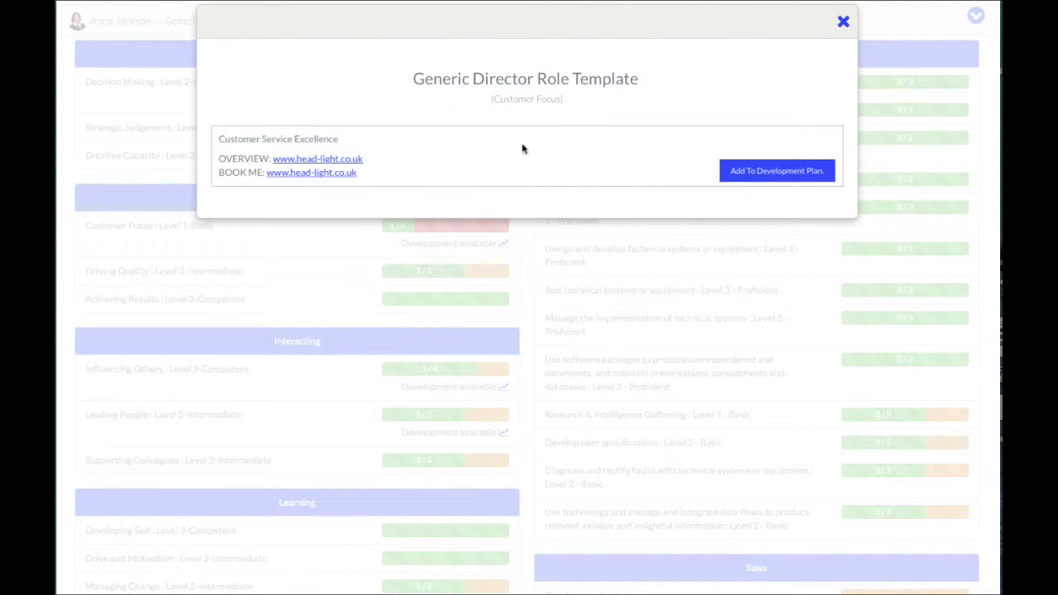
{"action": "left_click", "coordinate": [787, 177]}
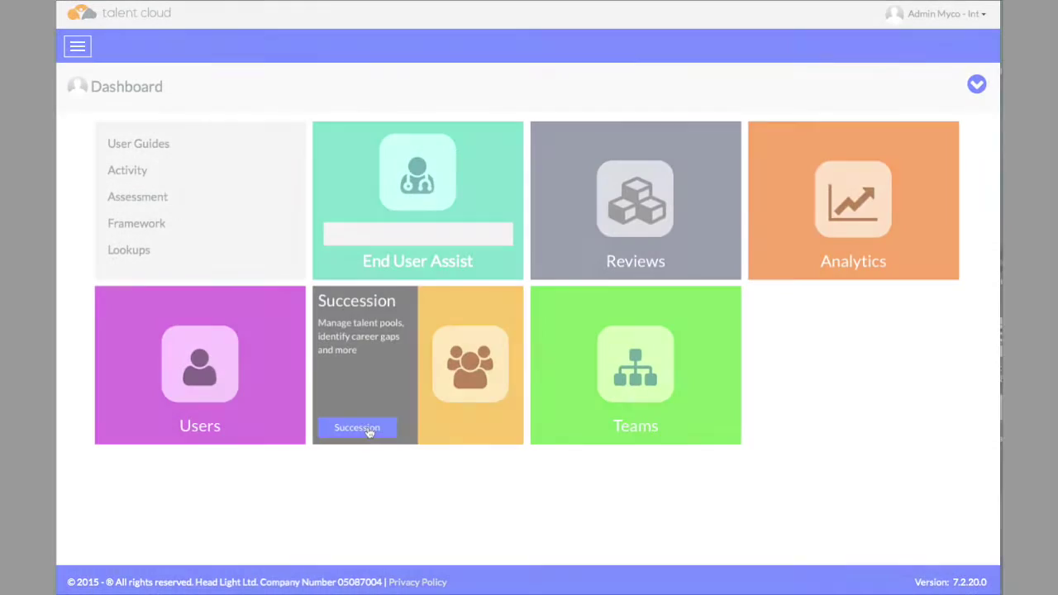
Step: Select all three Director Level Potentials members and plot them on the Talent Grid
{"action": "left_click", "coordinate": [368, 430]}
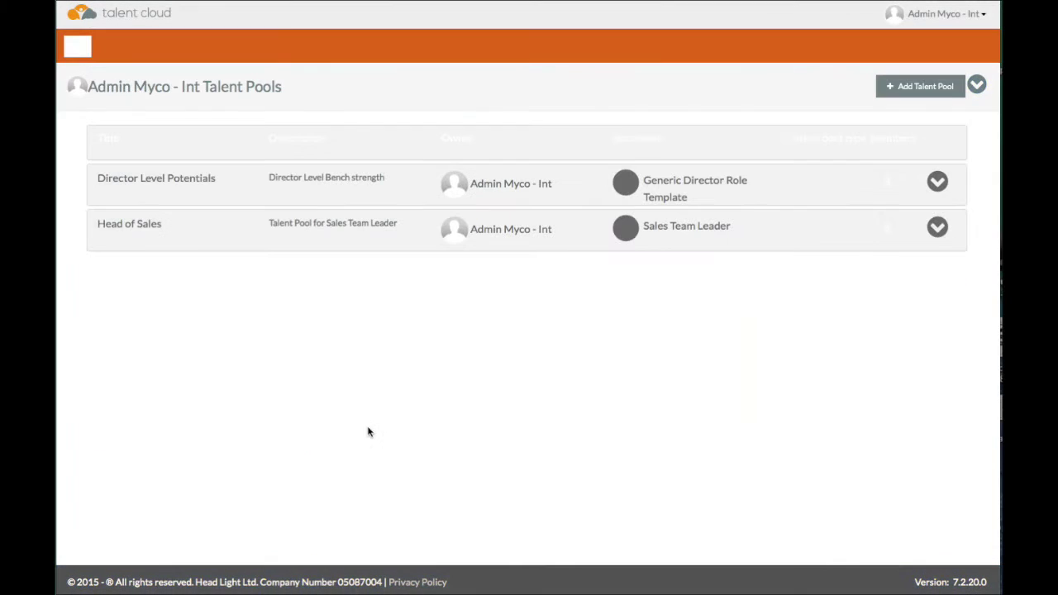
{"action": "left_click", "coordinate": [175, 185]}
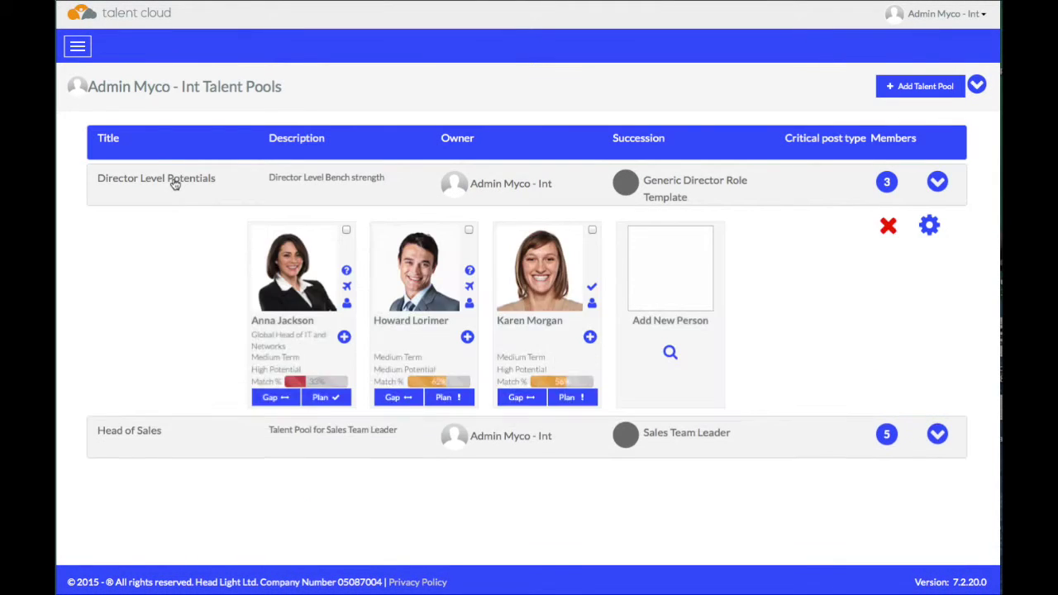
{"action": "left_click", "coordinate": [347, 231]}
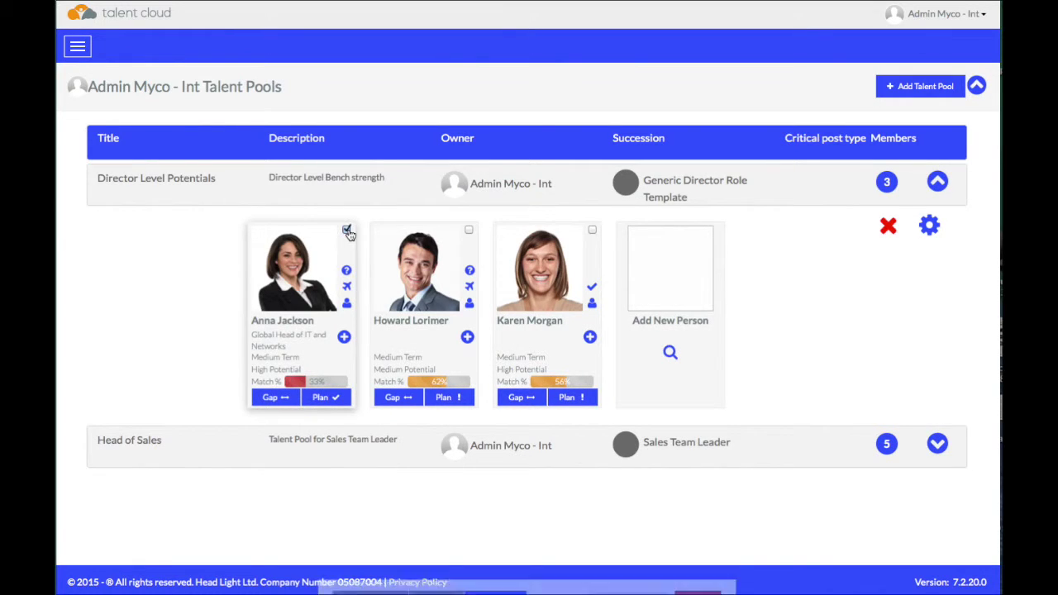
{"action": "left_click", "coordinate": [436, 581]}
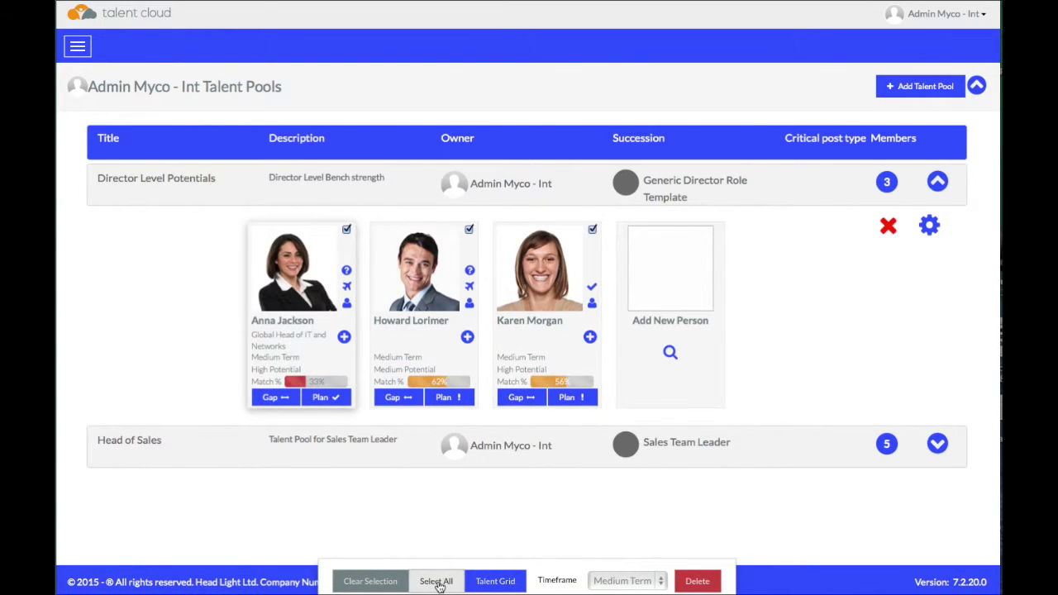
{"action": "left_click", "coordinate": [496, 582]}
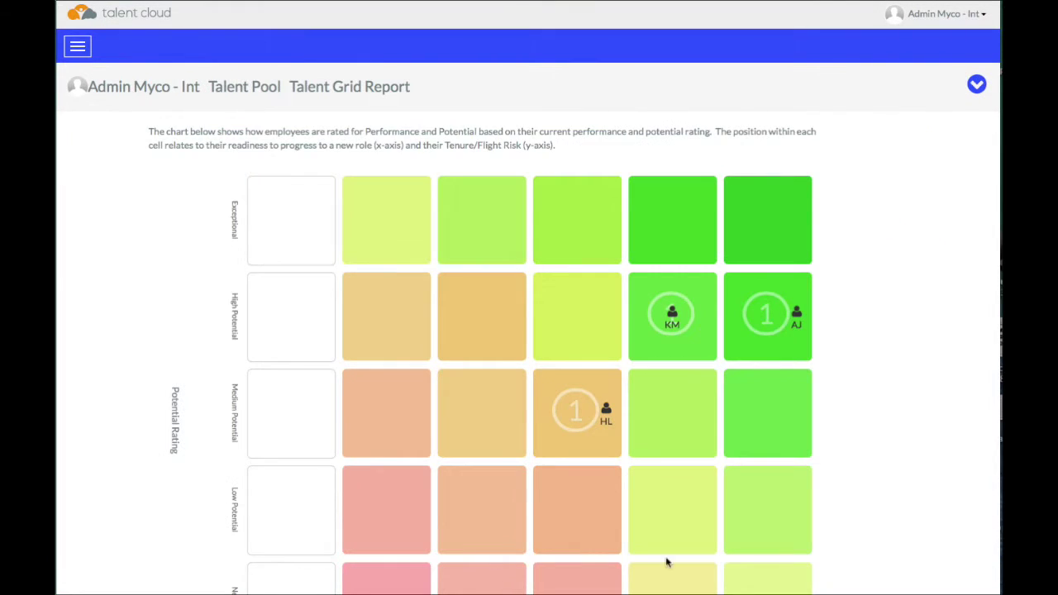
Step: Inspect the KM and AJ grid cells, then open the Talent Finder report
{"action": "scroll", "coordinate": [878, 443], "scroll_direction": "down", "scroll_amount": 3}
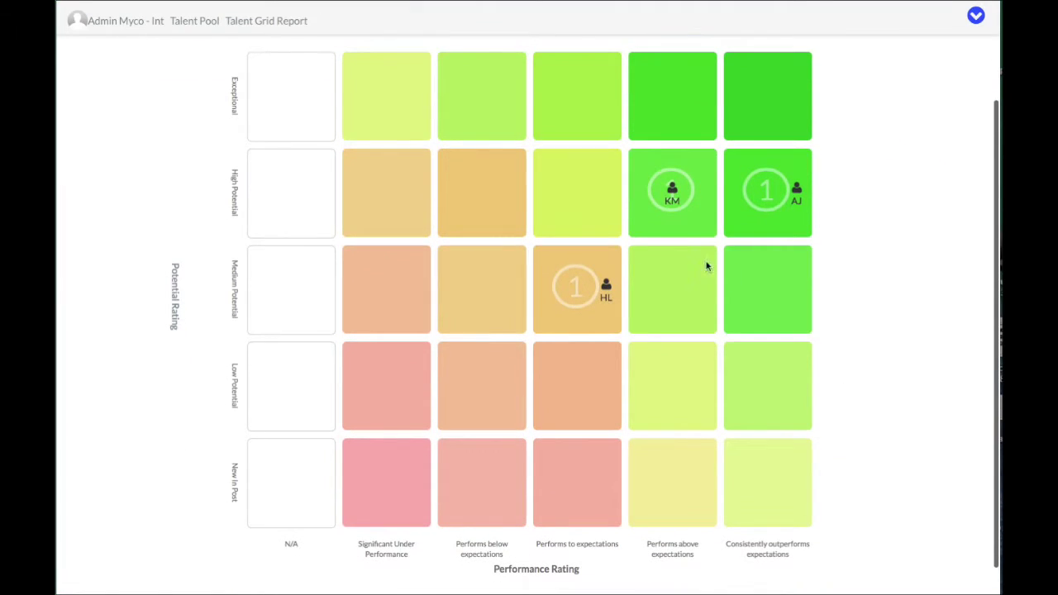
{"action": "left_click", "coordinate": [678, 229]}
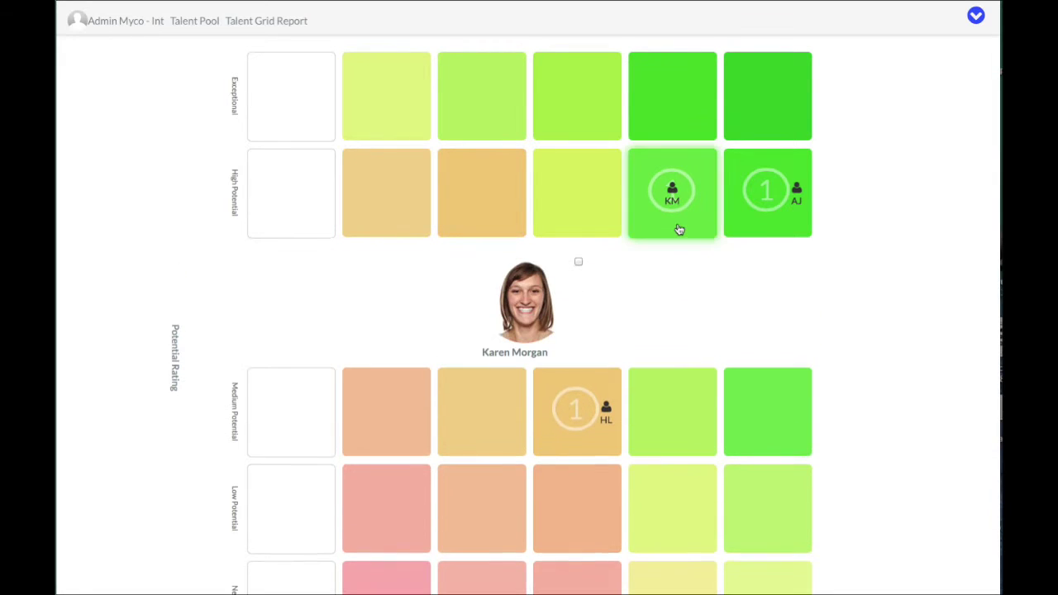
{"action": "left_click", "coordinate": [750, 229]}
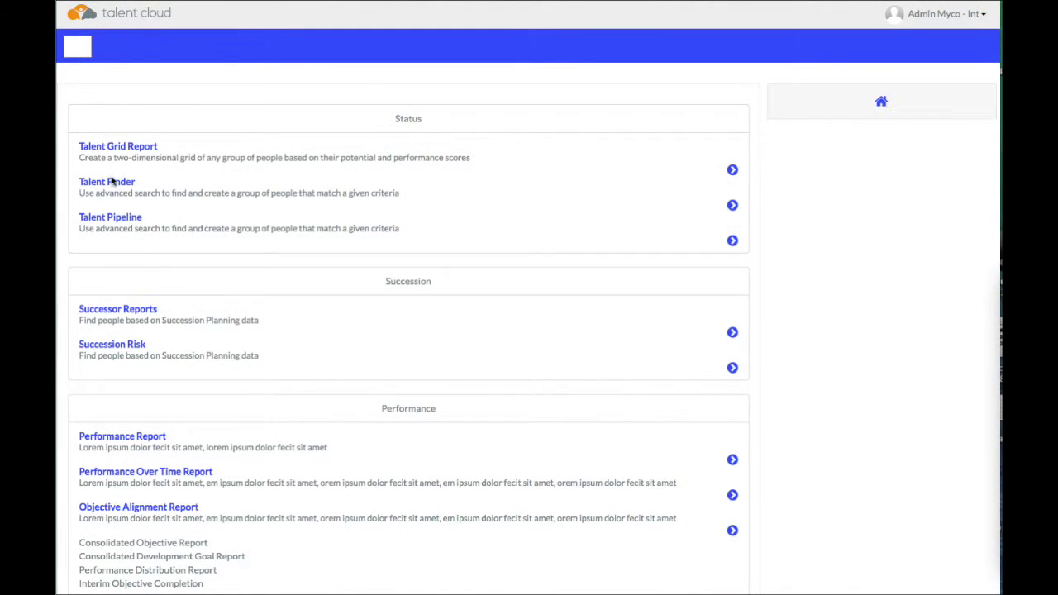
{"action": "left_click", "coordinate": [112, 185]}
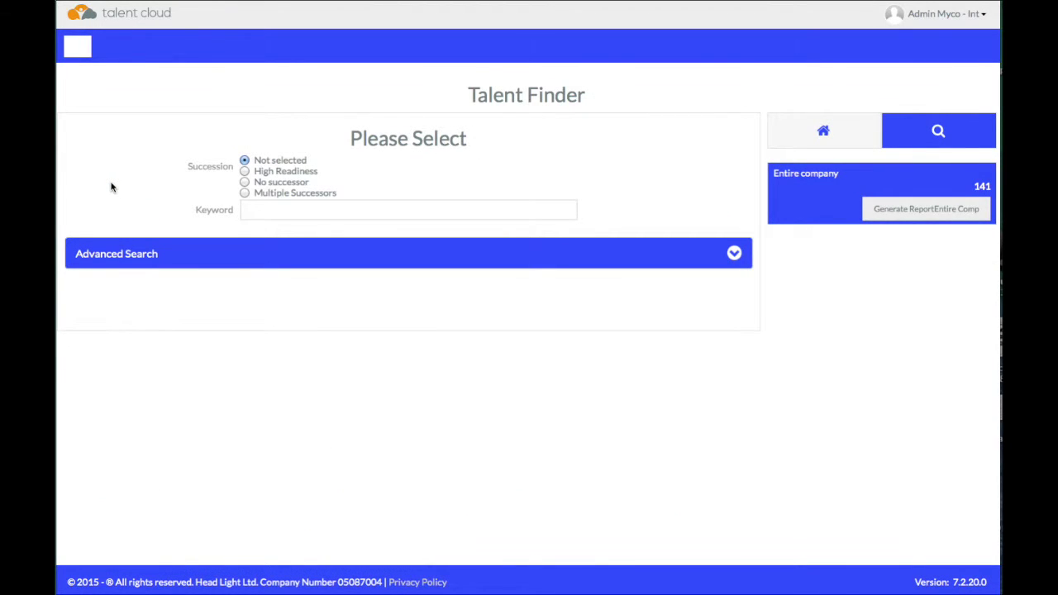
Step: Filter Talent Finder for people willing to relocate to Chile and view the two matches
{"action": "left_click", "coordinate": [733, 255]}
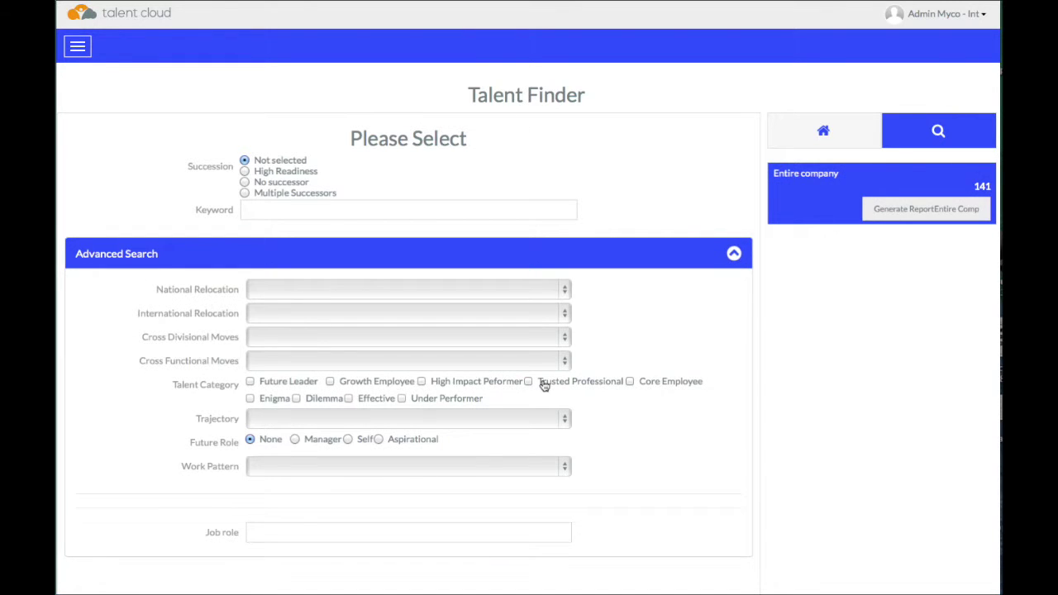
{"action": "left_click", "coordinate": [566, 313]}
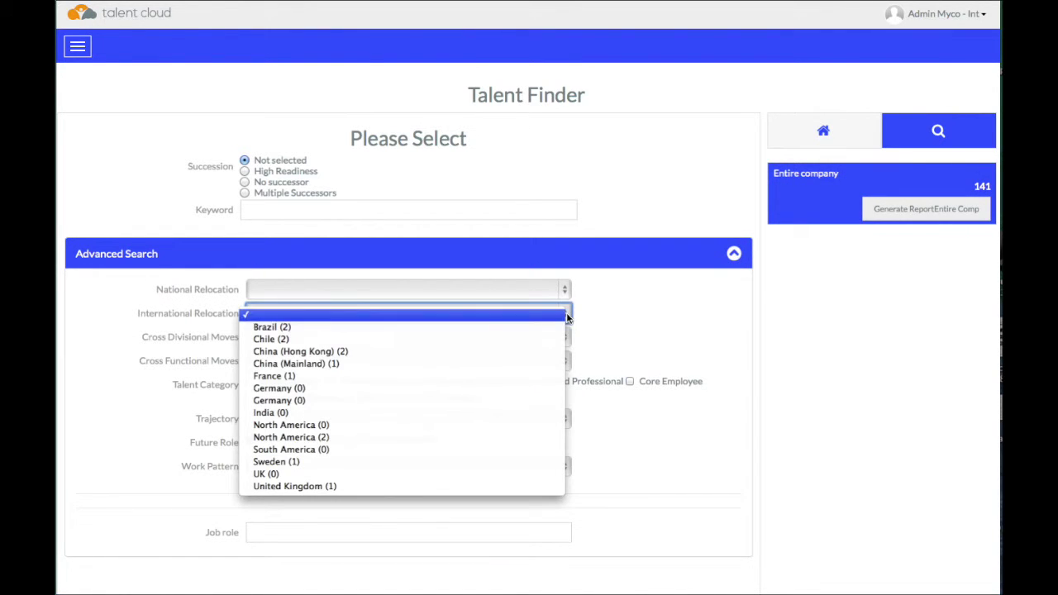
{"action": "left_click", "coordinate": [415, 341]}
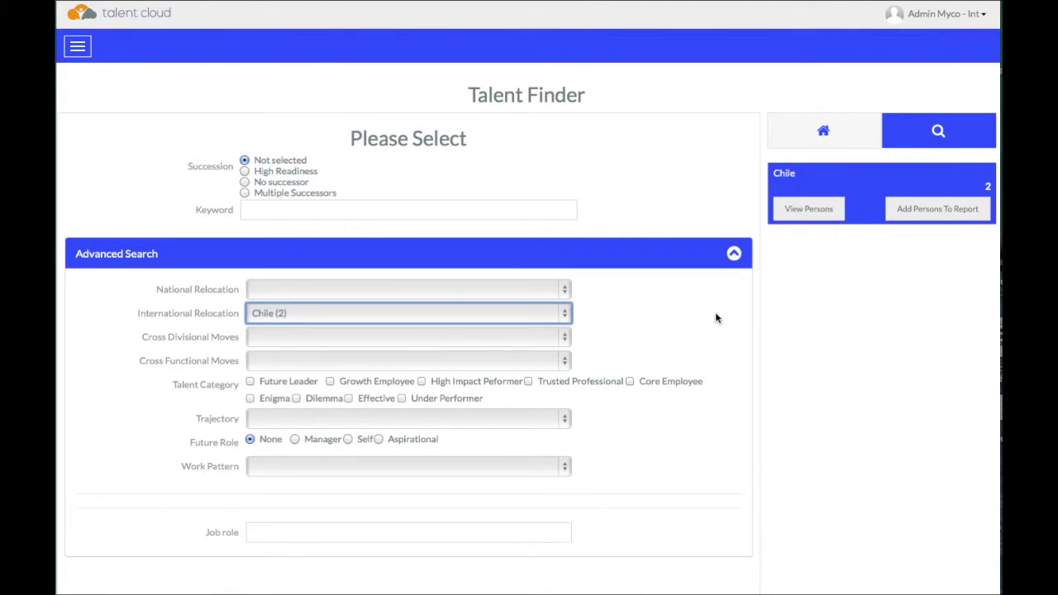
{"action": "left_click", "coordinate": [829, 212]}
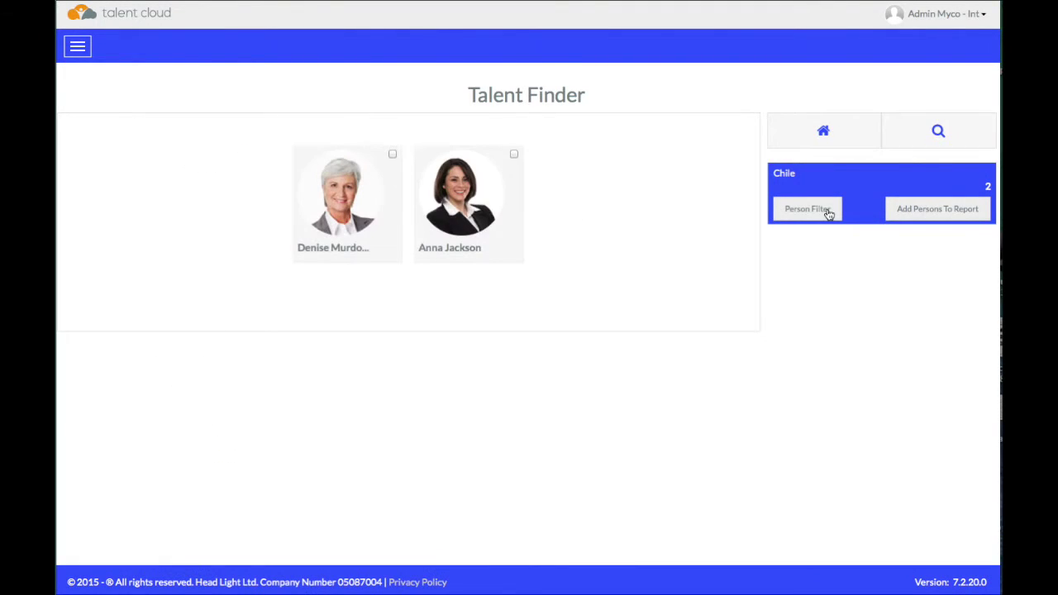
Step: Run a fresh Talent Finder search on the keyword 'spanish' and view the matching person
{"action": "left_click", "coordinate": [824, 134]}
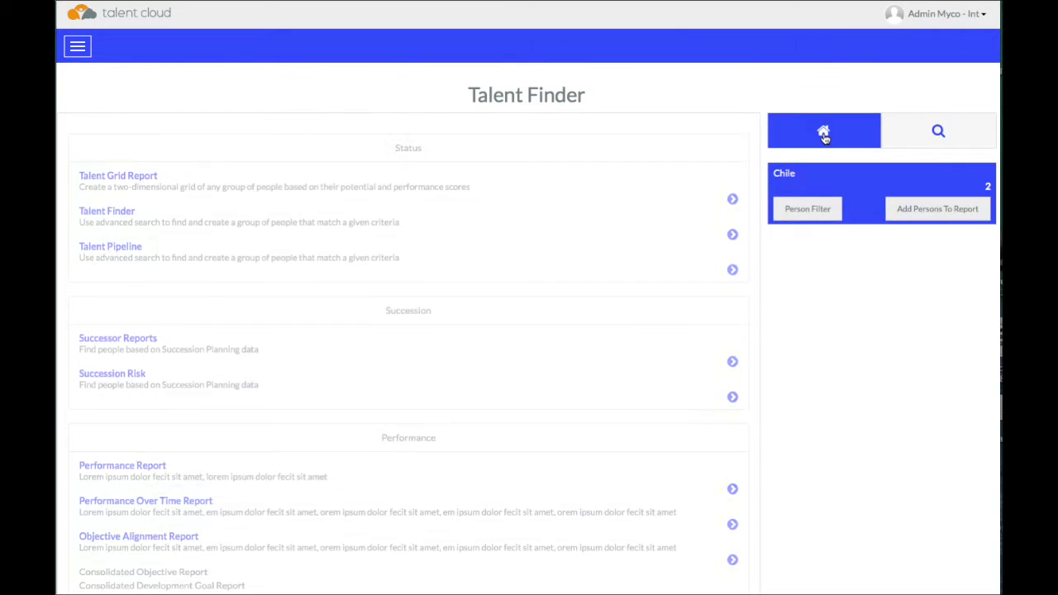
{"action": "left_click", "coordinate": [112, 213]}
{"action": "left_click", "coordinate": [276, 211]}
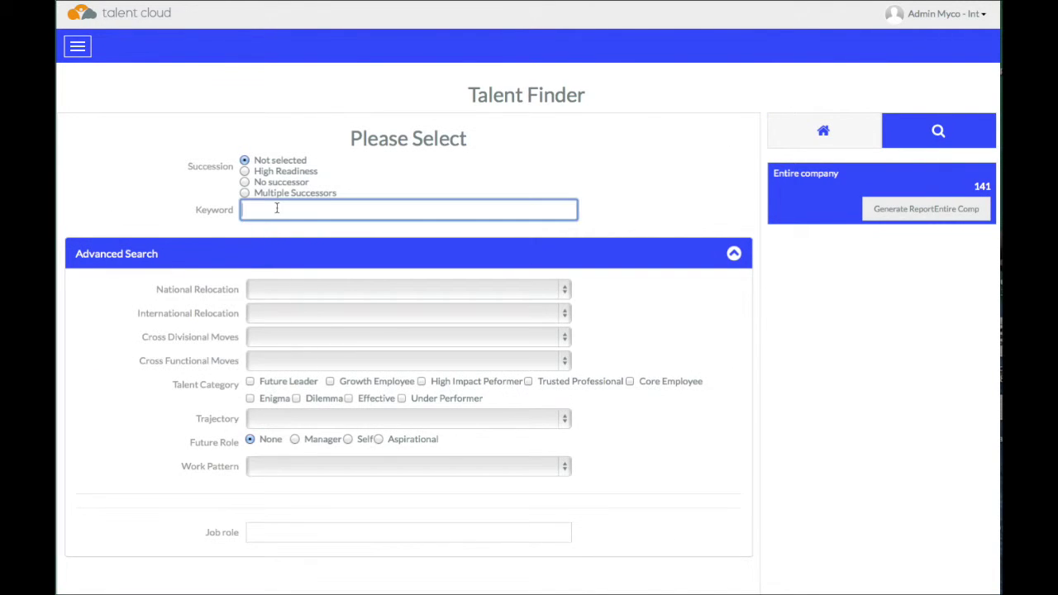
{"action": "left_click", "coordinate": [329, 202]}
{"action": "type", "text": "spanish"}
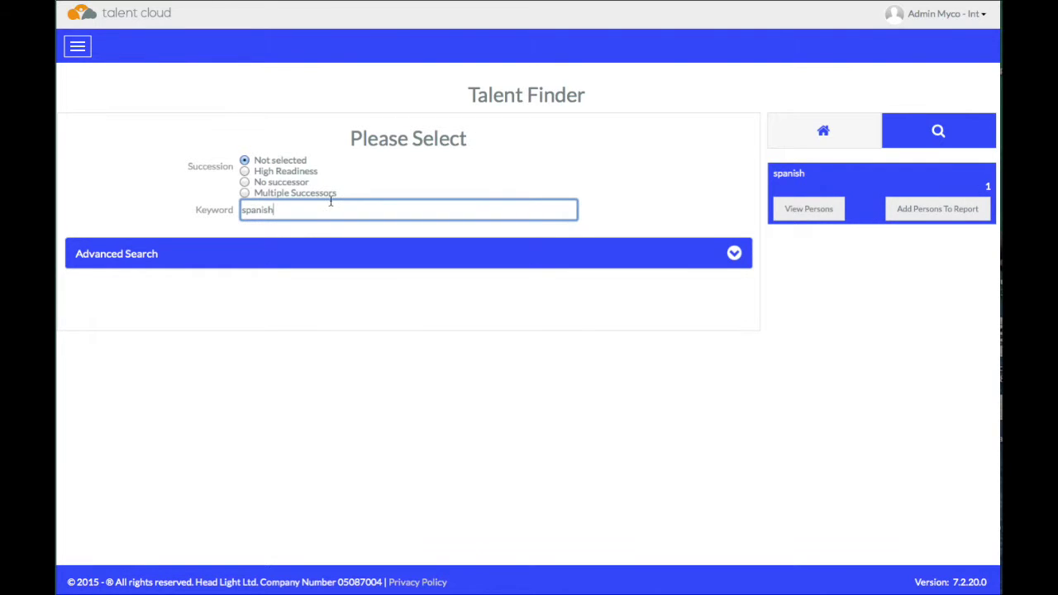
{"action": "left_click", "coordinate": [811, 210]}
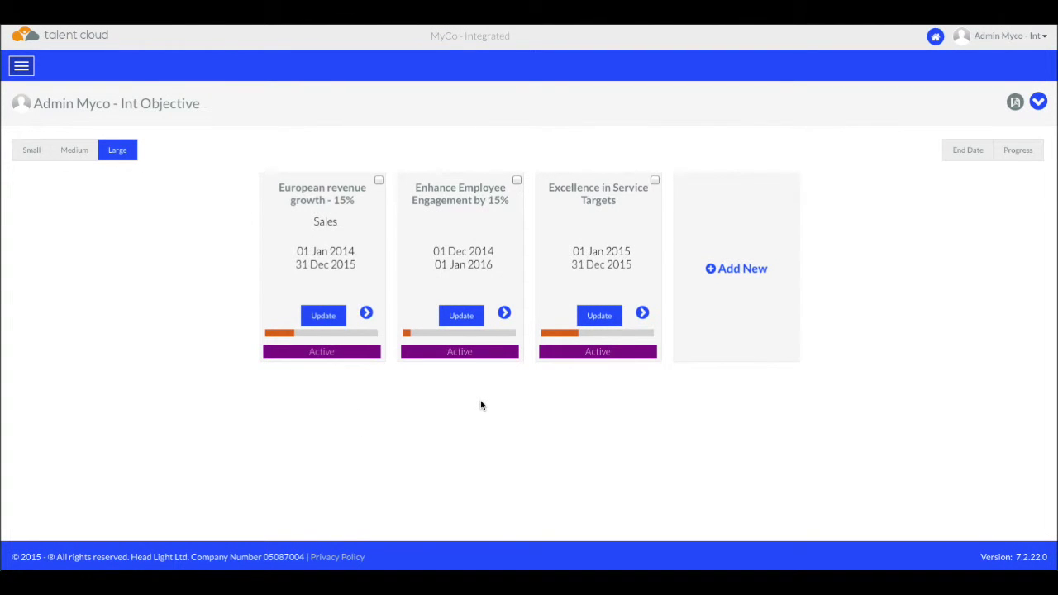
Step: Open the European revenue growth - 15% objective, keep Sales as its division, and close without saving
{"action": "left_click", "coordinate": [325, 318]}
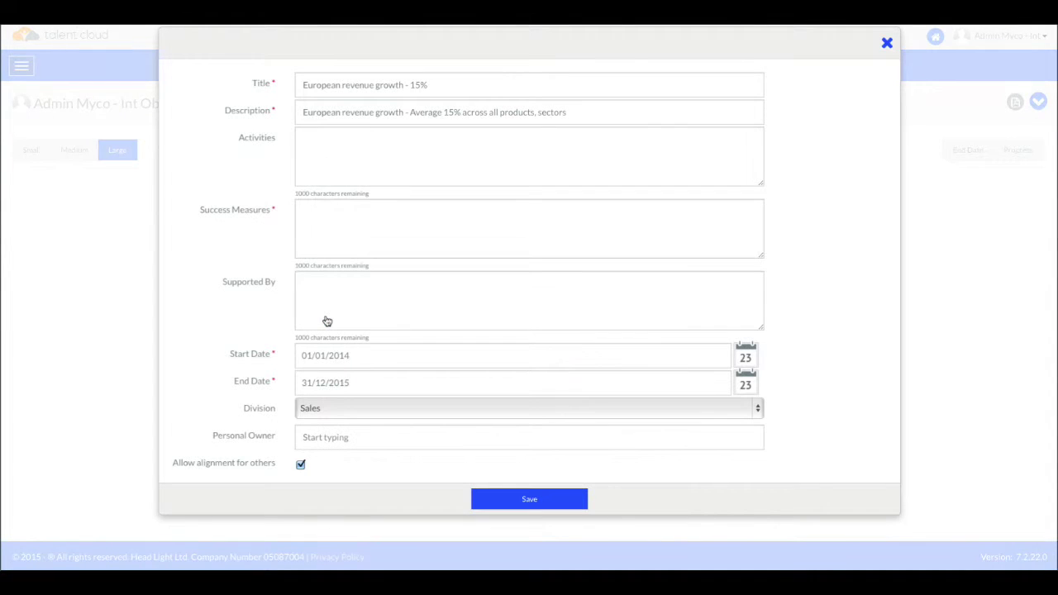
{"action": "left_click", "coordinate": [381, 408]}
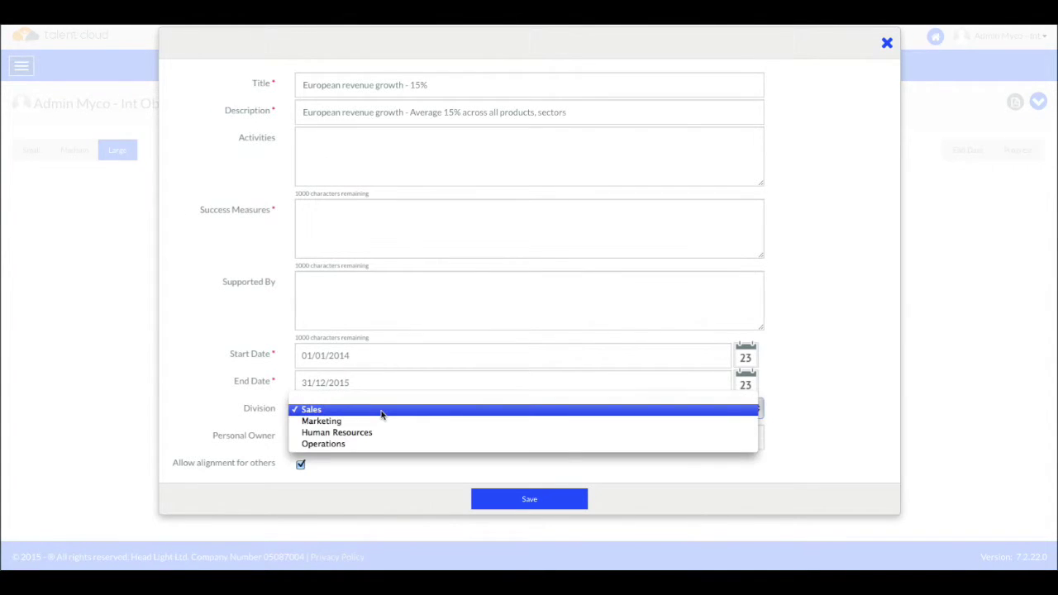
{"action": "left_click", "coordinate": [381, 411]}
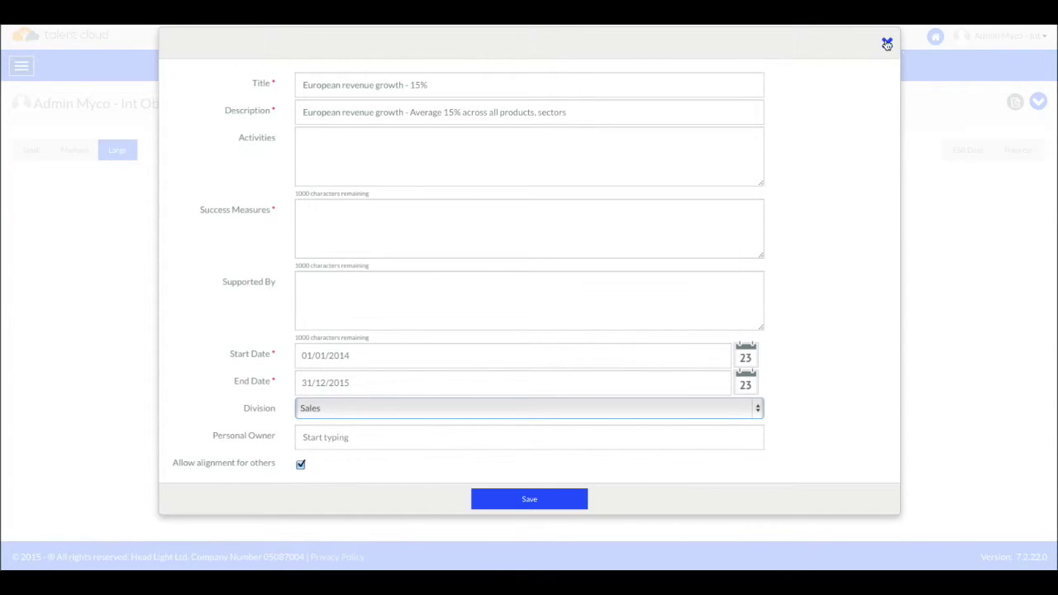
{"action": "left_click", "coordinate": [887, 44]}
Step: Mark the objective and cascade it, selecting all five team members
{"action": "left_click", "coordinate": [379, 180]}
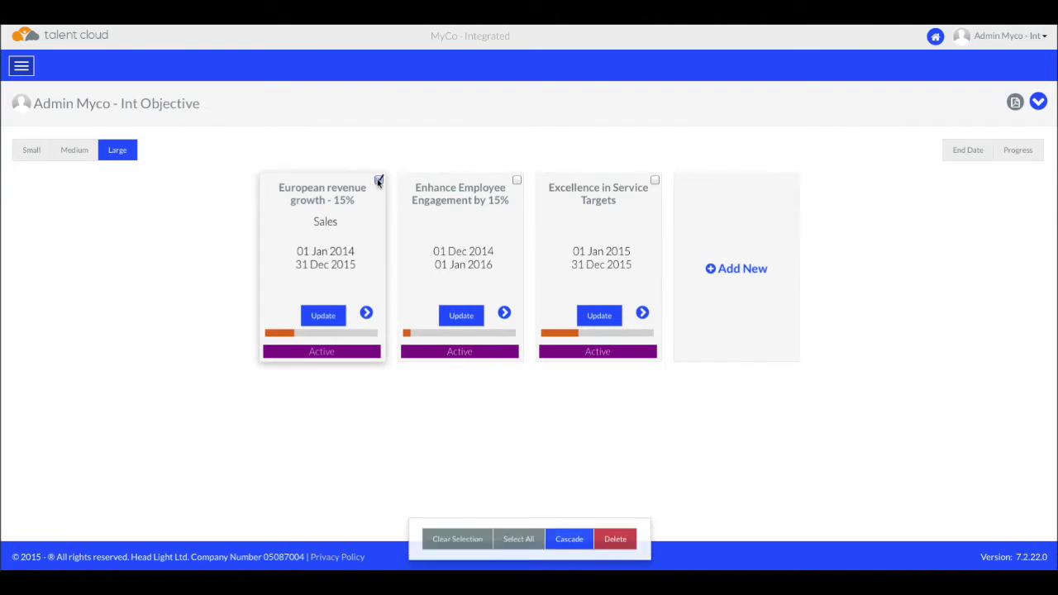
{"action": "left_click", "coordinate": [568, 537]}
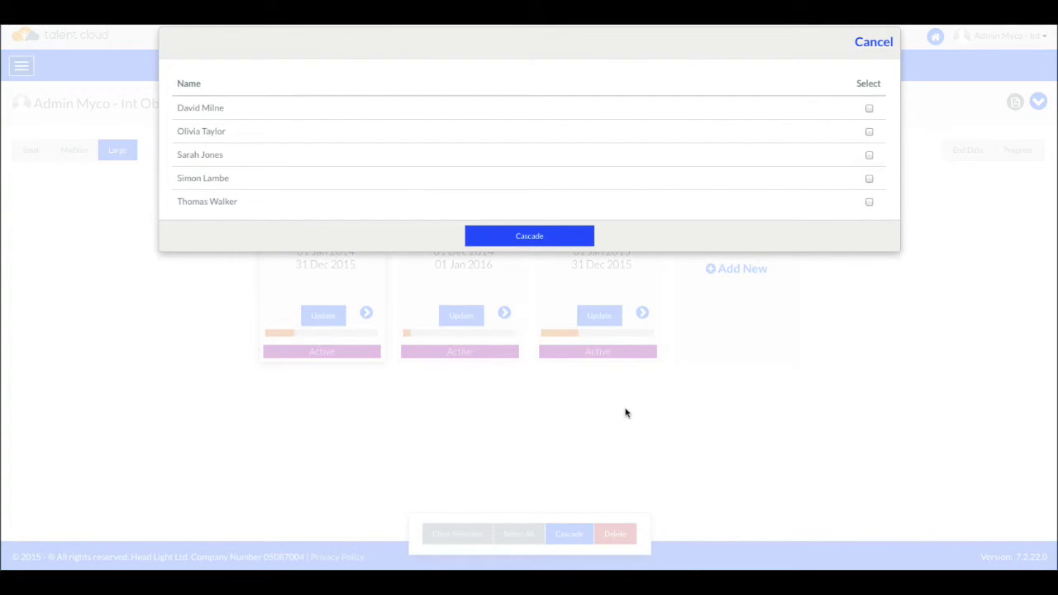
{"action": "left_click", "coordinate": [869, 155]}
{"action": "left_click", "coordinate": [869, 131]}
{"action": "left_click", "coordinate": [868, 109]}
{"action": "left_click", "coordinate": [869, 179]}
{"action": "left_click", "coordinate": [869, 202]}
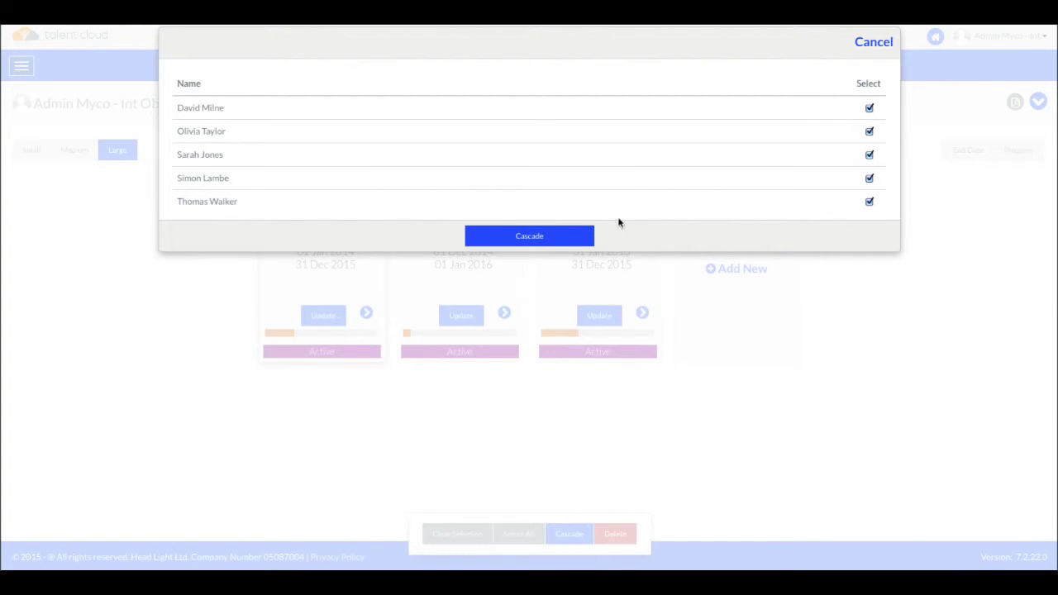
{"action": "left_click", "coordinate": [536, 239]}
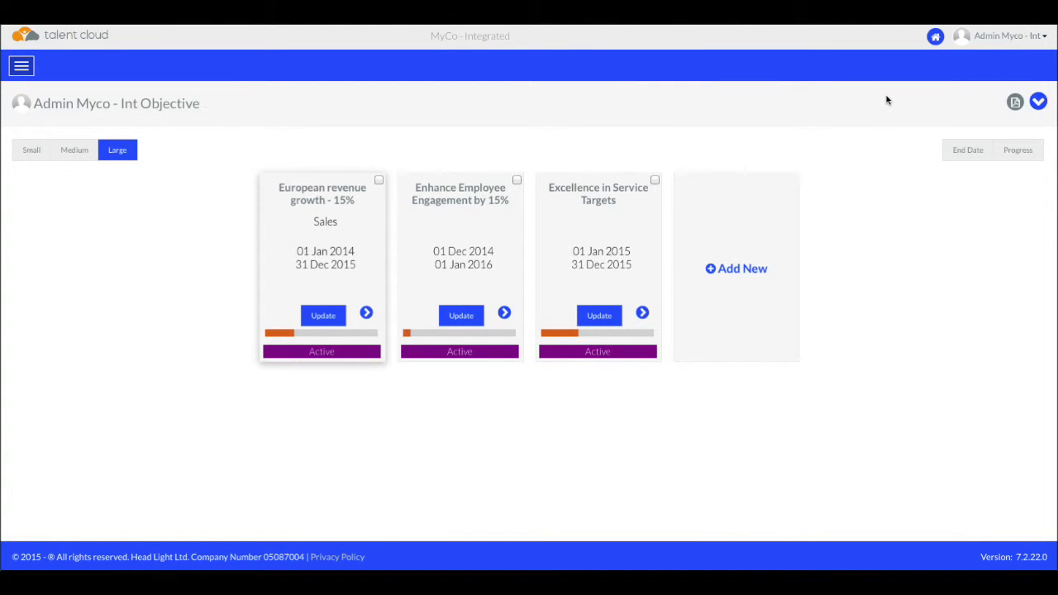
Step: Switch to the employee via End User Assist and expand her Appraisal to 2015 sections
{"action": "left_click", "coordinate": [935, 37]}
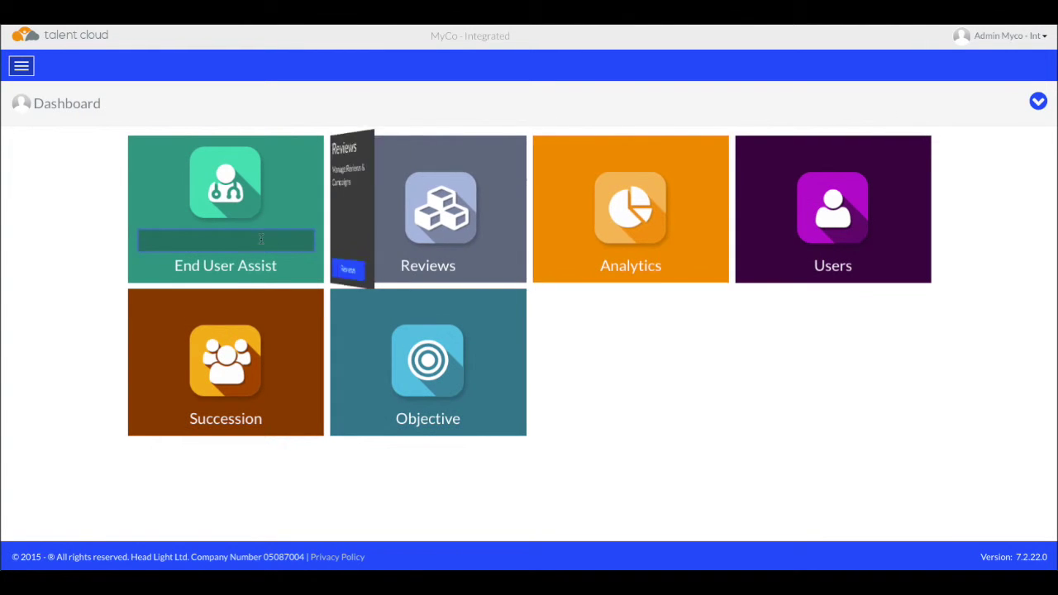
{"action": "left_click", "coordinate": [253, 239]}
{"action": "type", "text": "sarah"}
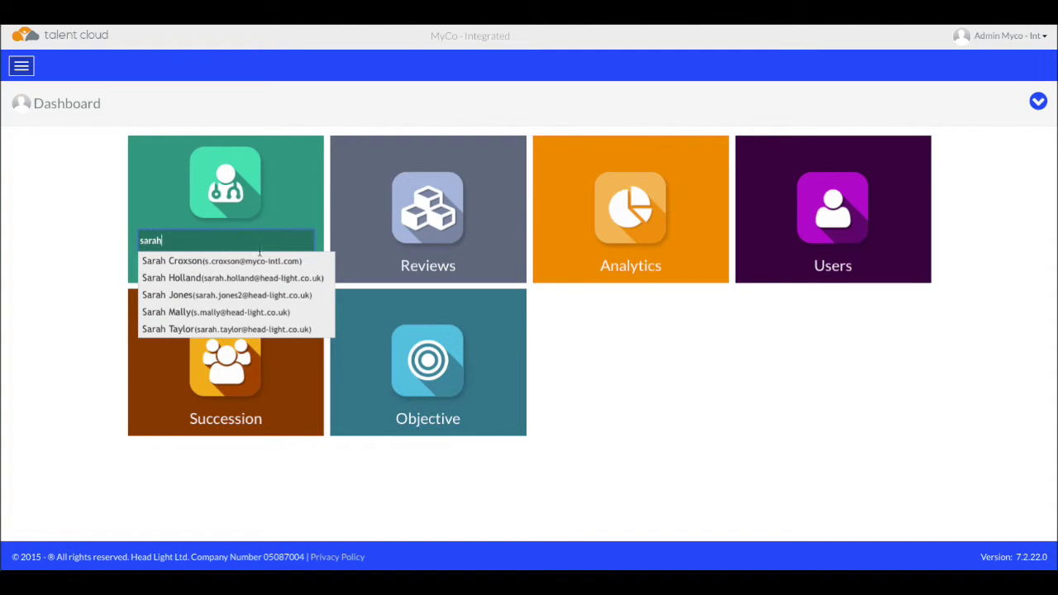
{"action": "left_click", "coordinate": [210, 298]}
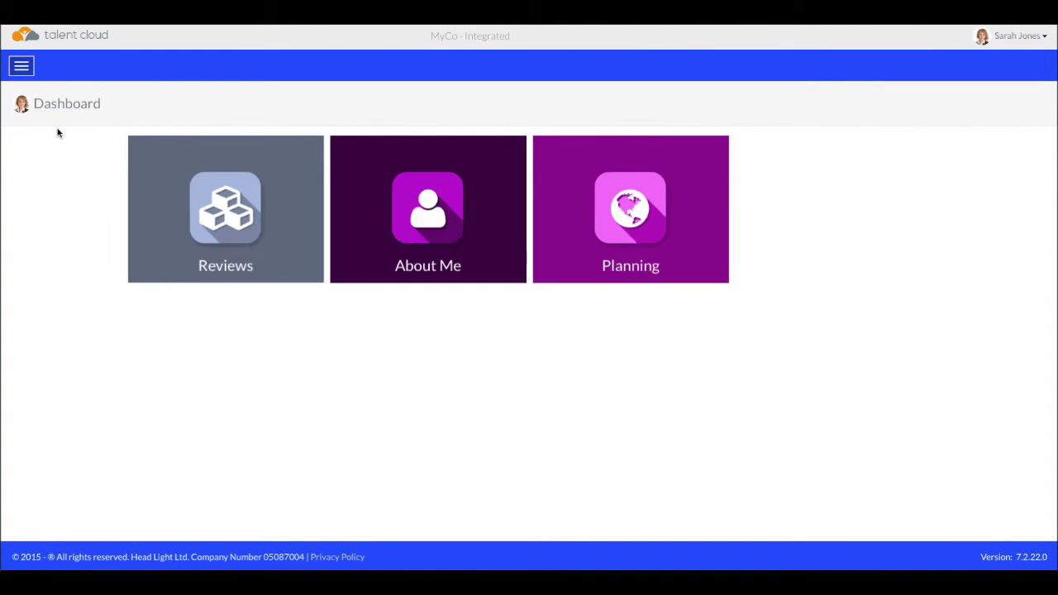
{"action": "left_click", "coordinate": [21, 66]}
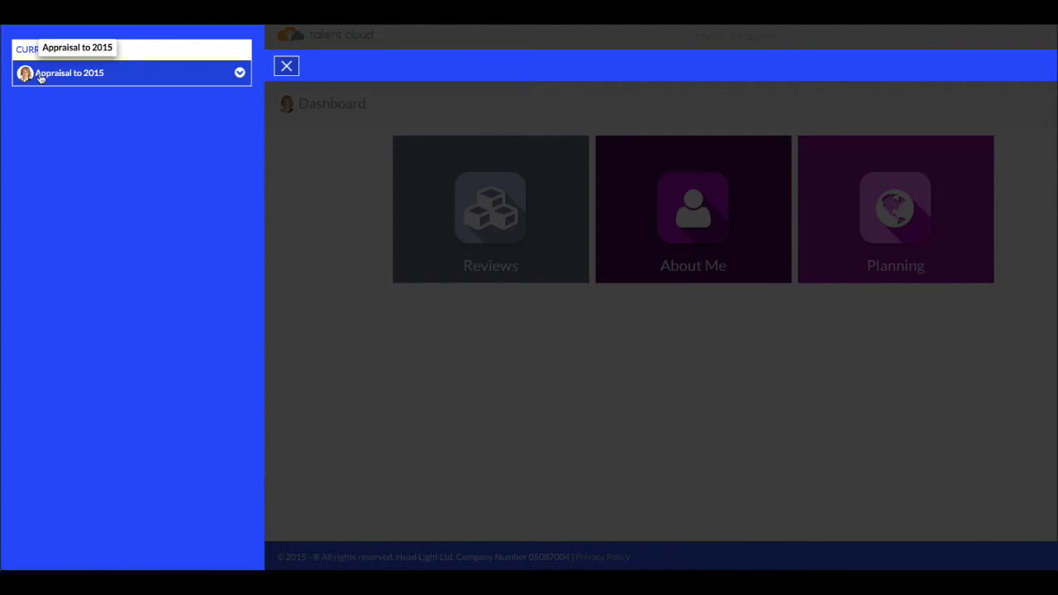
{"action": "left_click", "coordinate": [39, 76]}
Step: Update her European revenue growth objective with success measure 'Deliver £15M of revenue' and save
{"action": "left_click", "coordinate": [38, 136]}
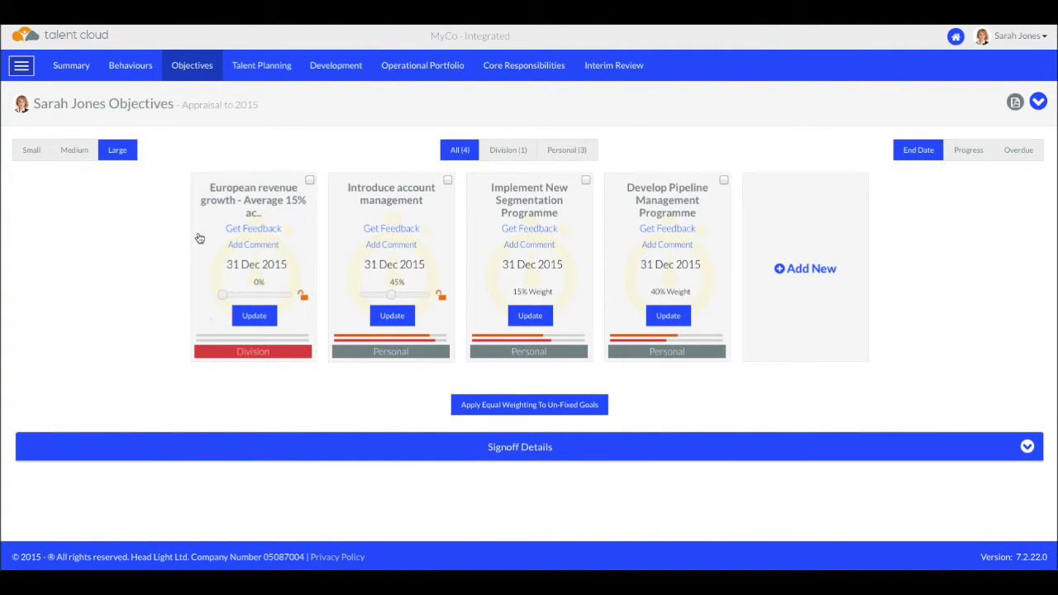
{"action": "left_click", "coordinate": [253, 316]}
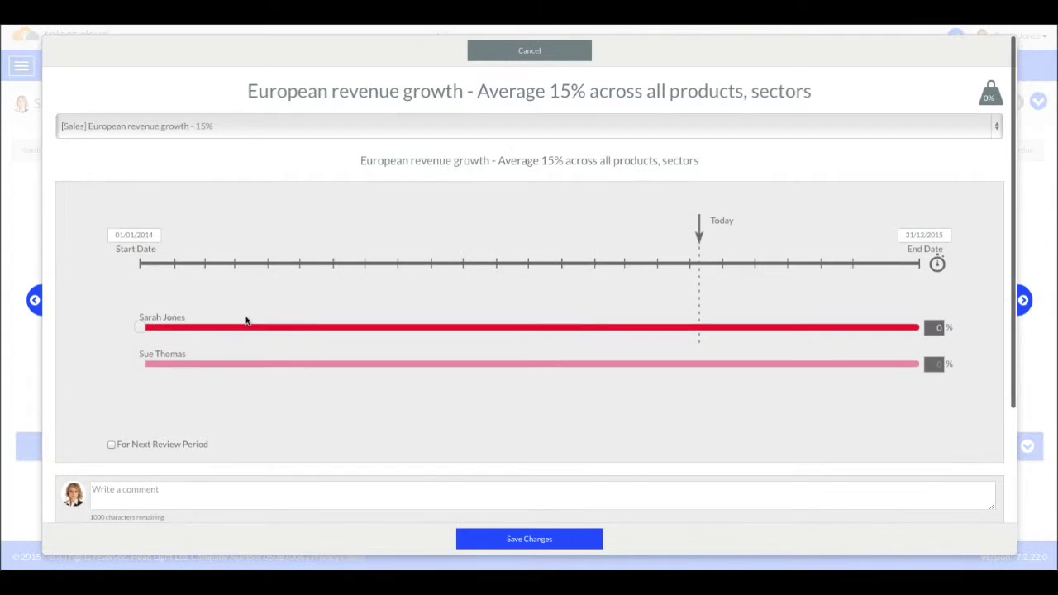
{"action": "scroll", "coordinate": [247, 321], "scroll_direction": "down", "scroll_amount": 4}
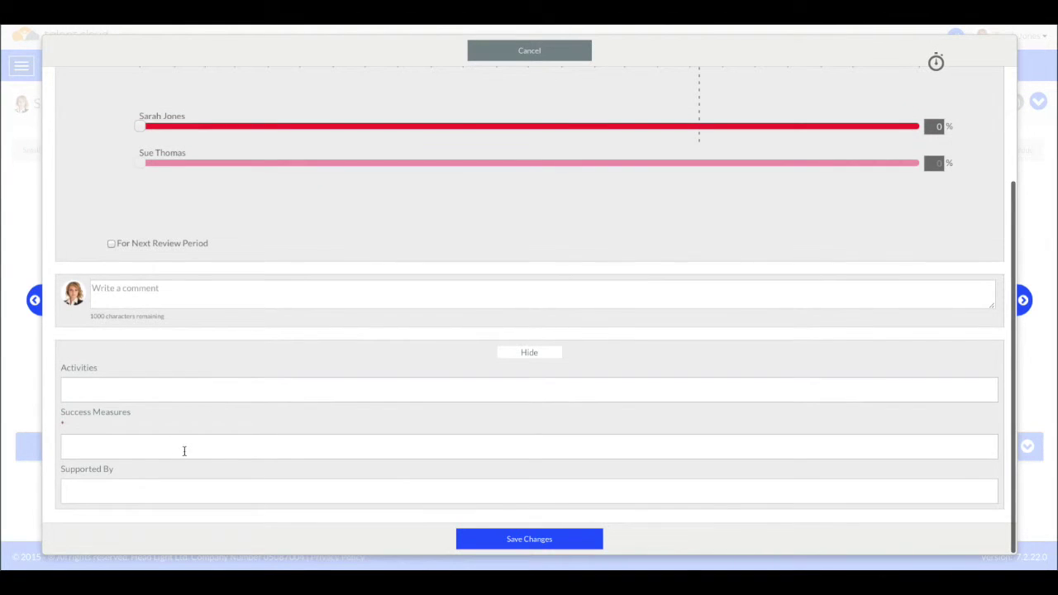
{"action": "left_click", "coordinate": [183, 449]}
{"action": "type", "text": "Deli"}
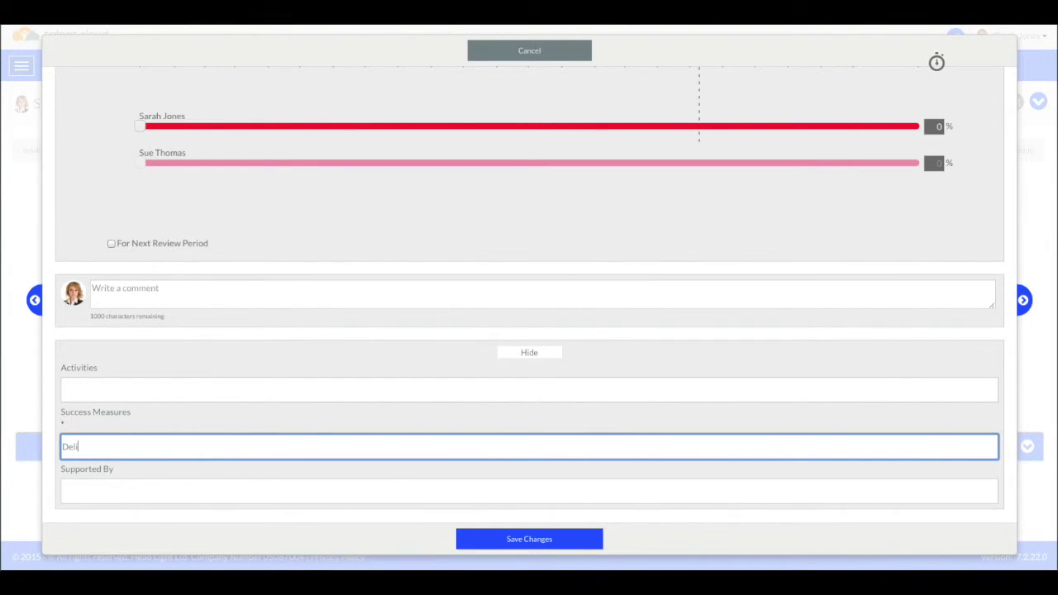
{"action": "type", "text": "ver £15M of revenue"}
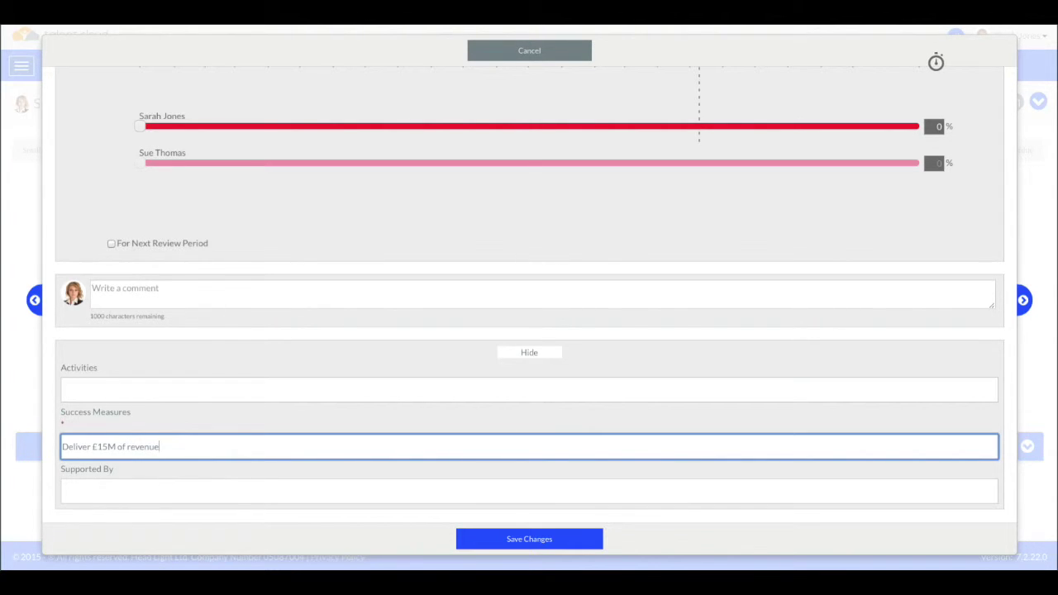
{"action": "left_click", "coordinate": [513, 542]}
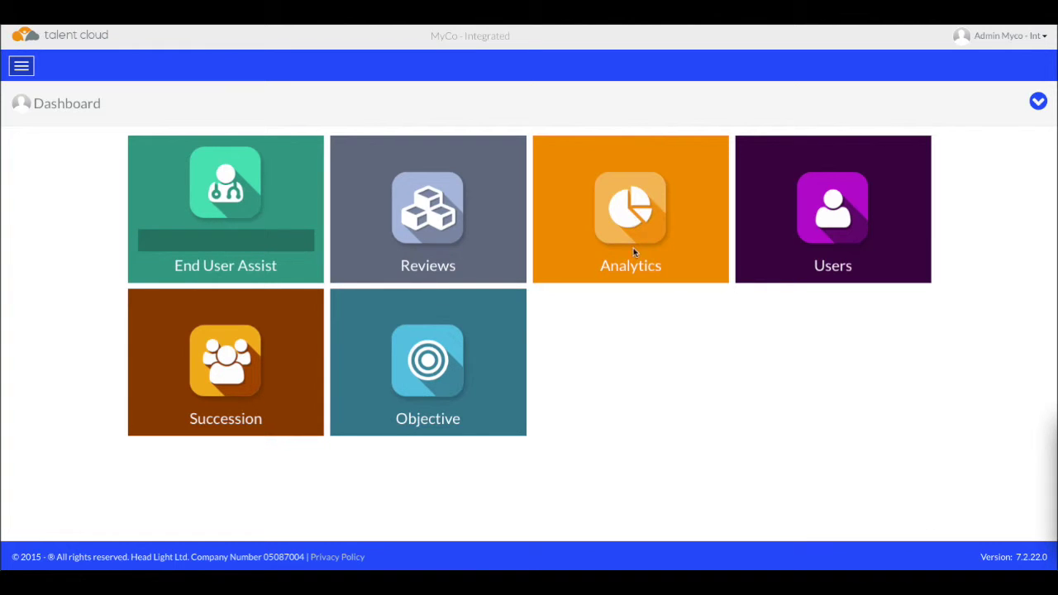
Step: Open the Objective Alignment Report for Enhance Employee Engagement by 15% with team Sales Team Leaders (5)
{"action": "mouse_move", "coordinate": [591, 256]}
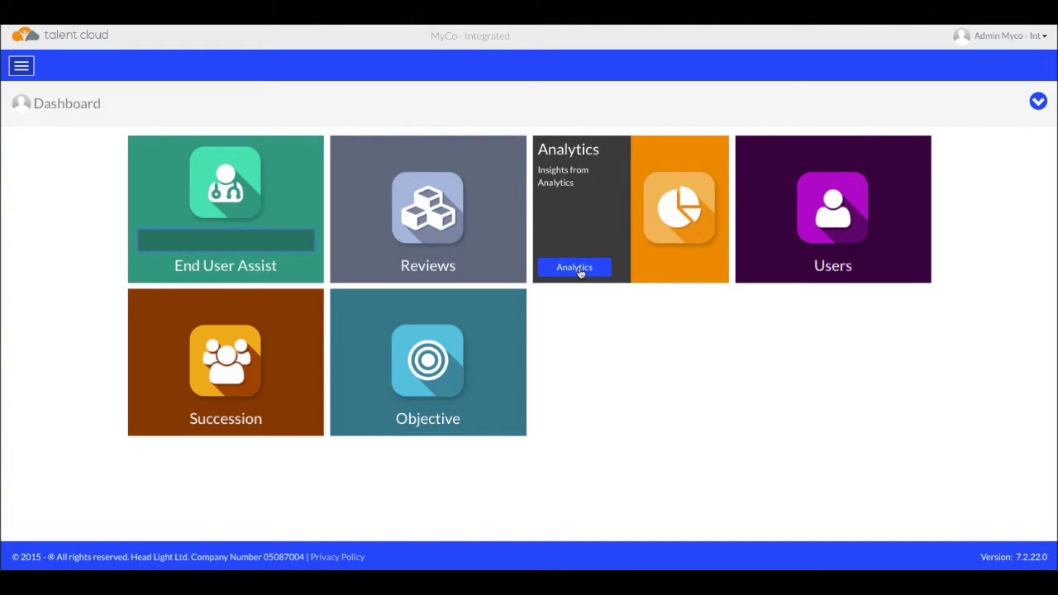
{"action": "left_click", "coordinate": [581, 269]}
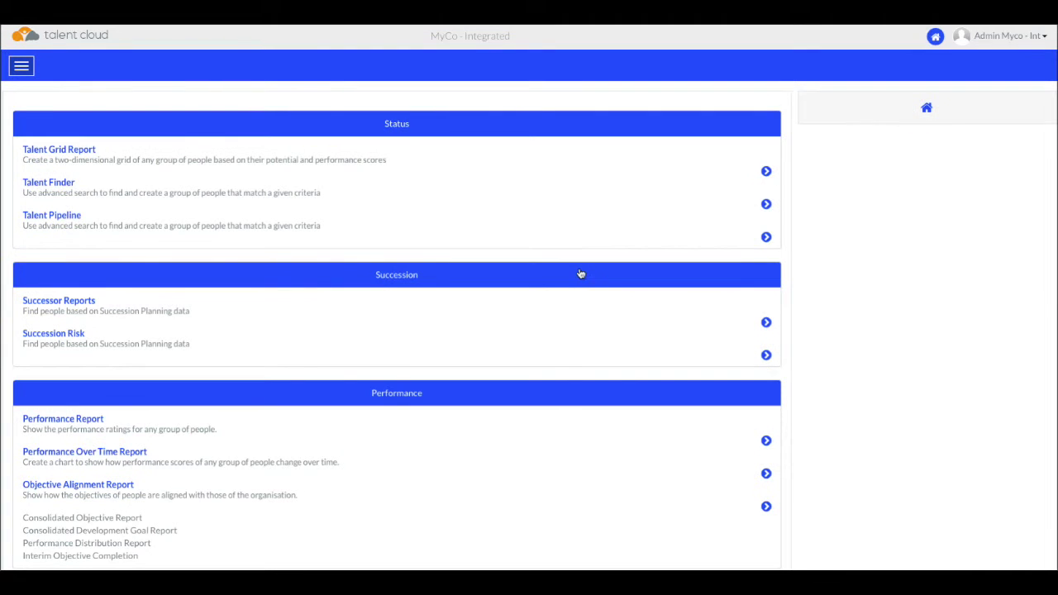
{"action": "scroll", "coordinate": [128, 478], "scroll_direction": "down", "scroll_amount": 1}
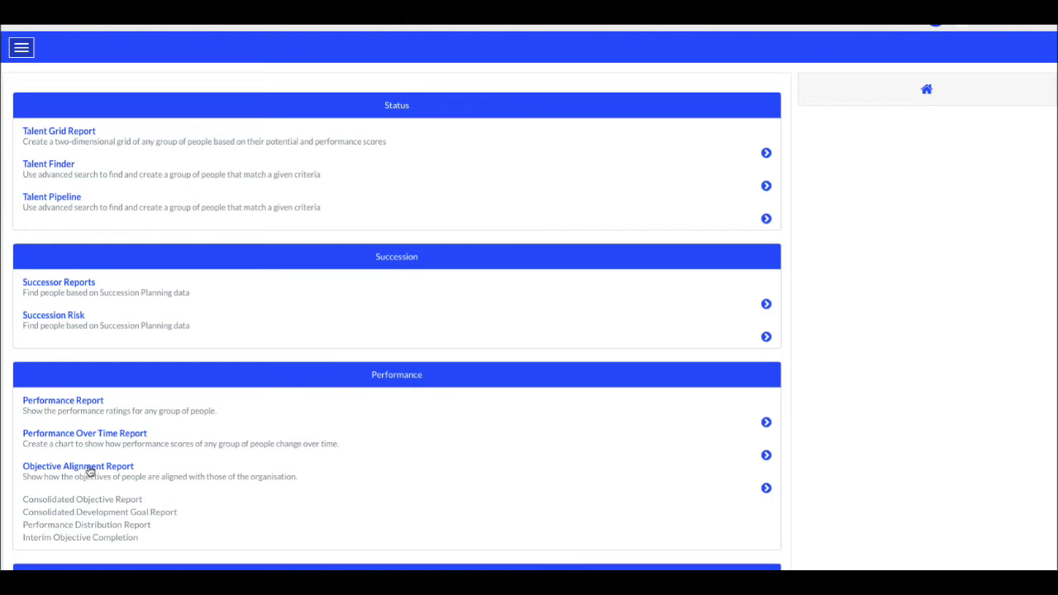
{"action": "left_click", "coordinate": [89, 468]}
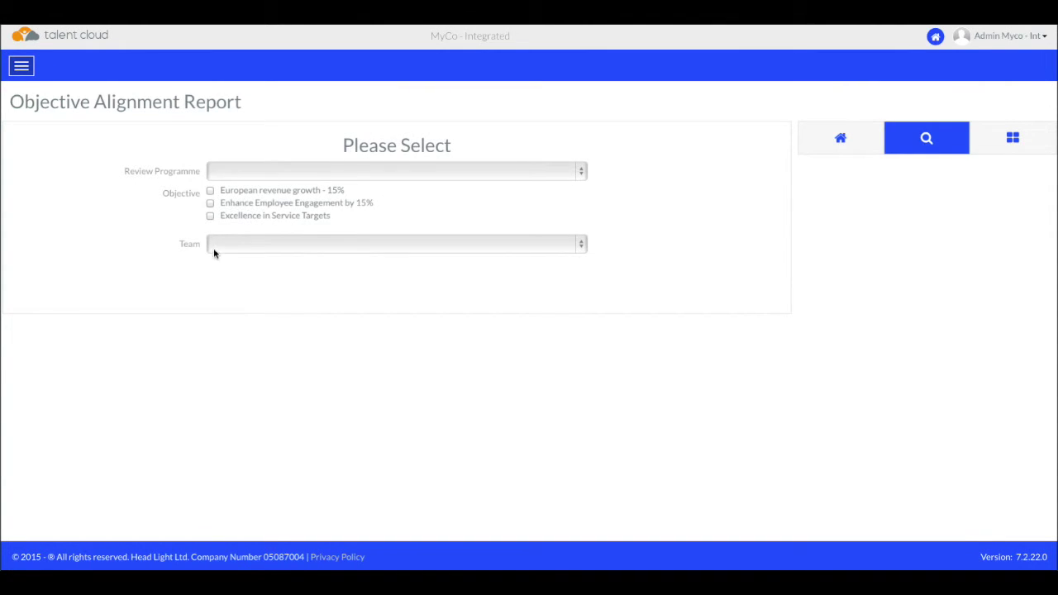
{"action": "left_click", "coordinate": [210, 204]}
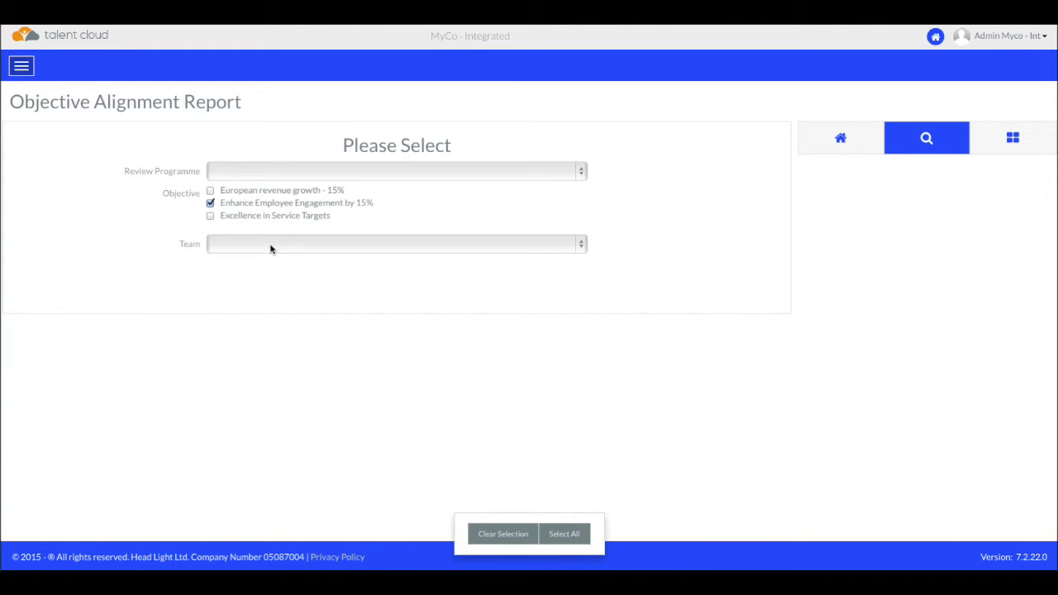
{"action": "left_click", "coordinate": [270, 246]}
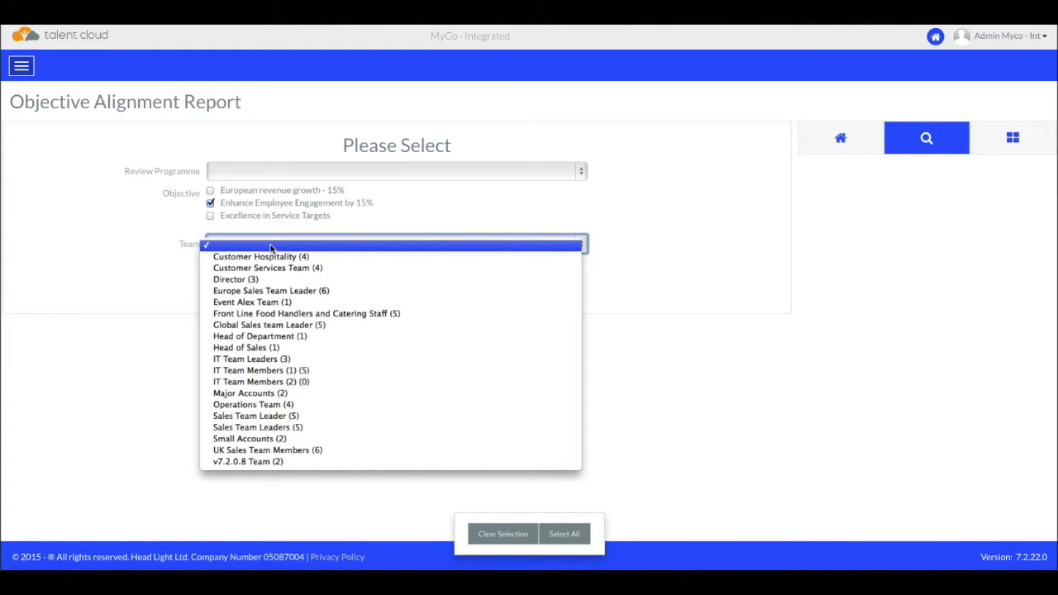
{"action": "left_click", "coordinate": [307, 427]}
Step: Display the objective alignment report results and scroll through them
{"action": "left_click", "coordinate": [1010, 142]}
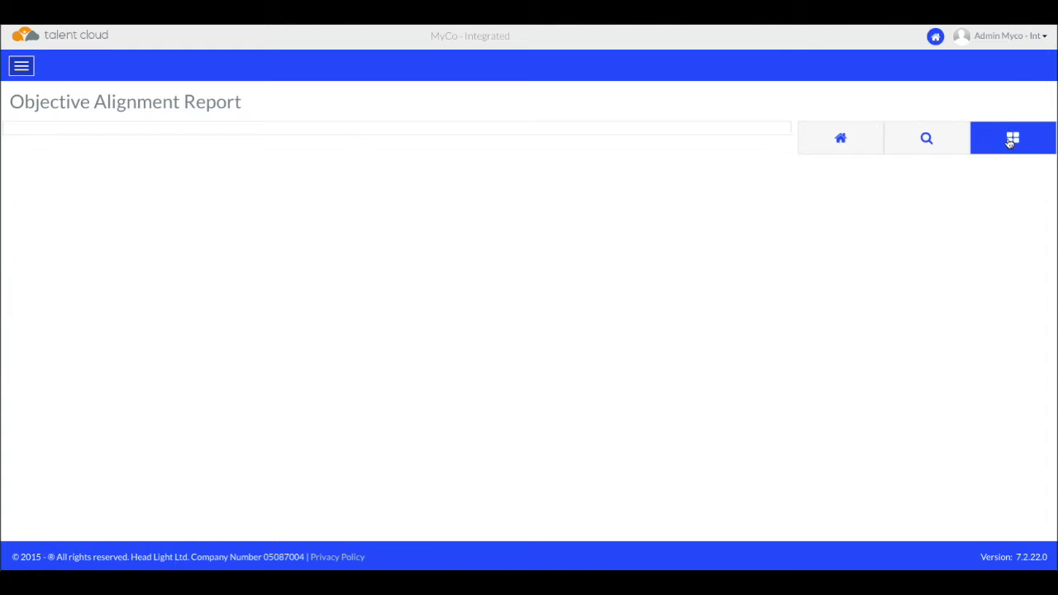
{"action": "scroll", "coordinate": [879, 262], "scroll_direction": "down", "scroll_amount": 1}
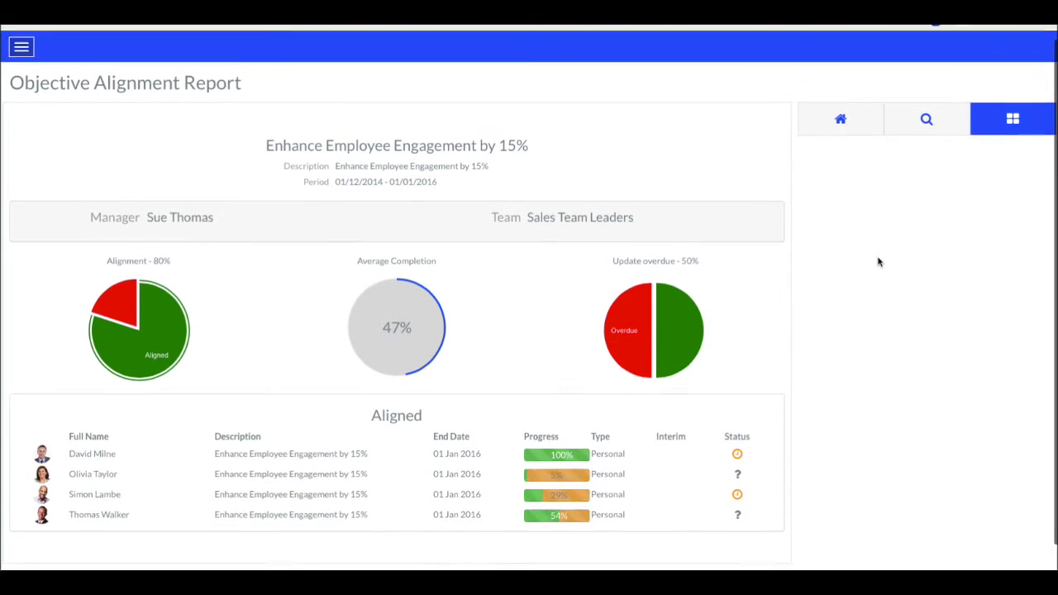
{"action": "scroll", "coordinate": [878, 262], "scroll_direction": "up", "scroll_amount": 1}
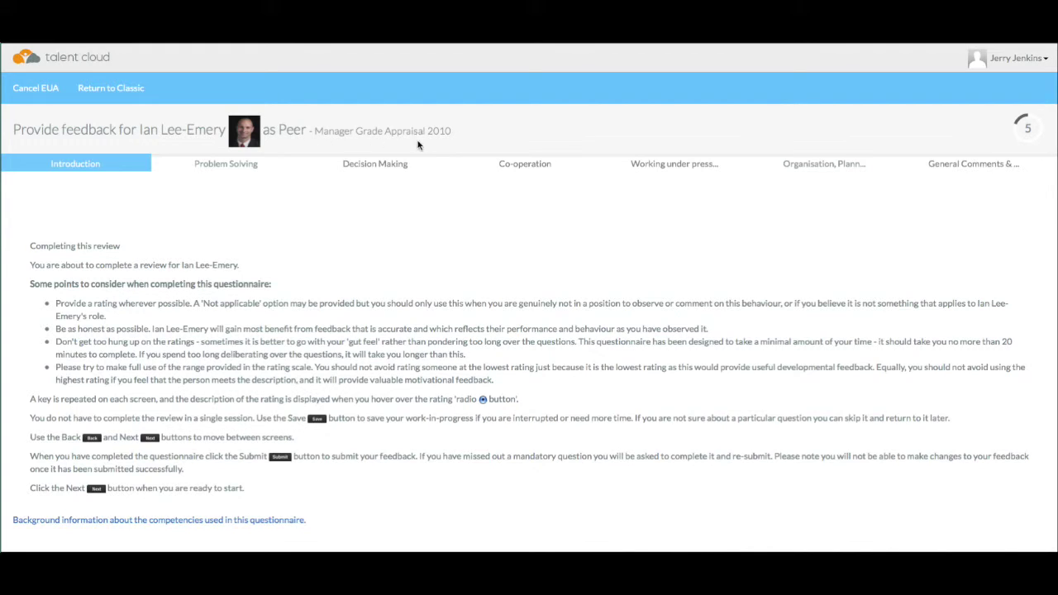
{"action": "left_click", "coordinate": [237, 174]}
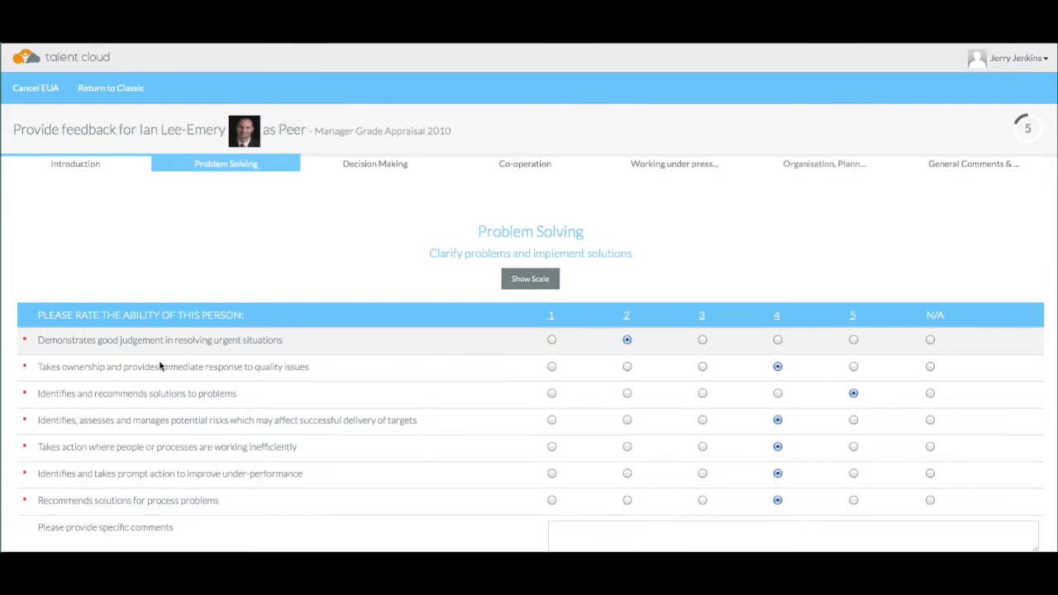
Step: Show then hide the Problem Solving rating scale and scroll through its seven ratings
{"action": "left_click", "coordinate": [530, 281]}
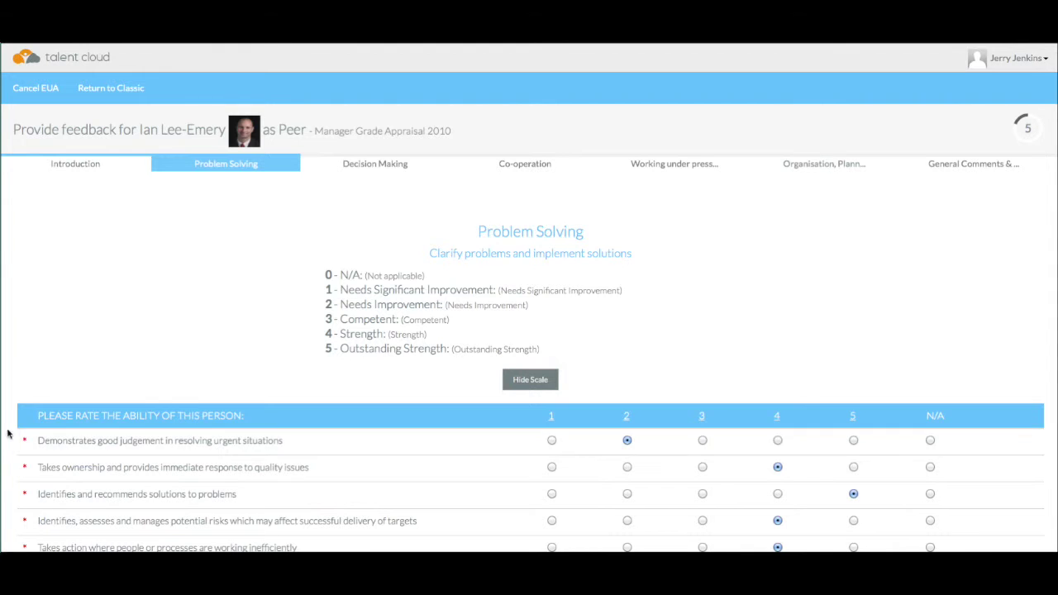
{"action": "left_click", "coordinate": [535, 383]}
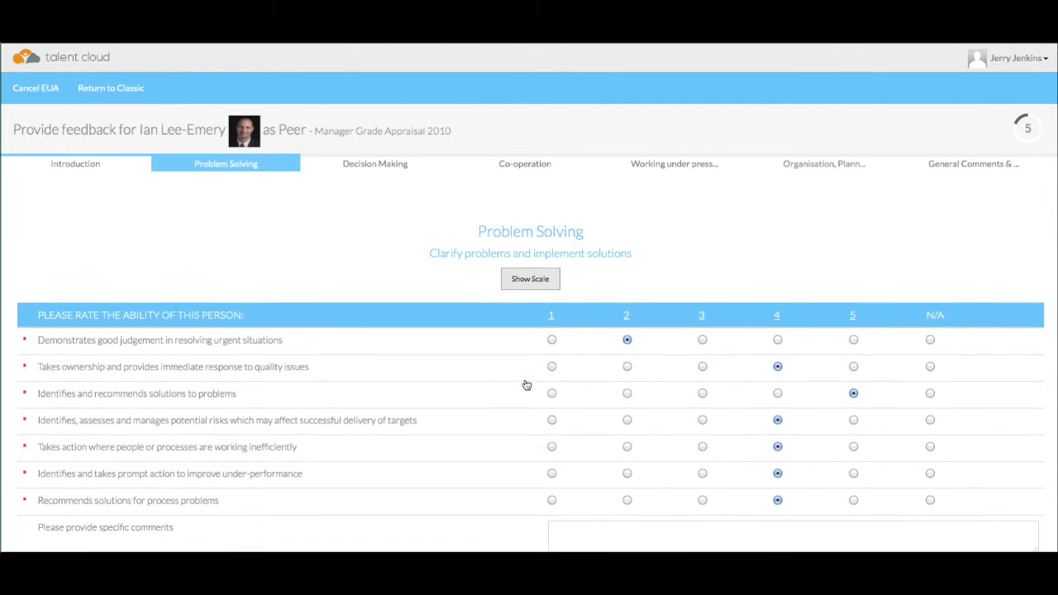
{"action": "scroll", "coordinate": [524, 383], "scroll_direction": "down", "scroll_amount": 2}
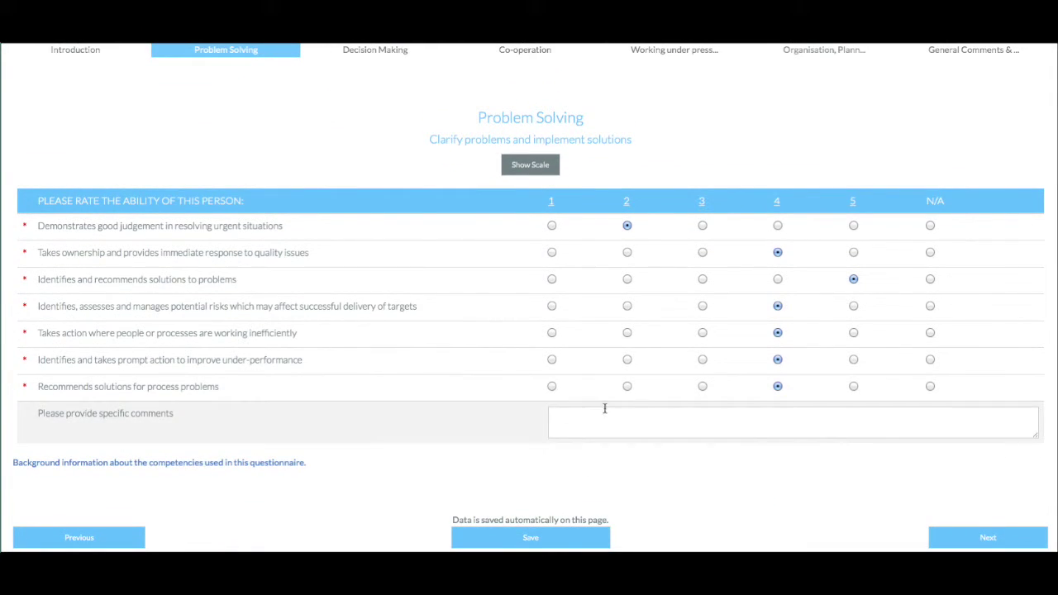
{"action": "scroll", "coordinate": [496, 453], "scroll_direction": "down", "scroll_amount": 1}
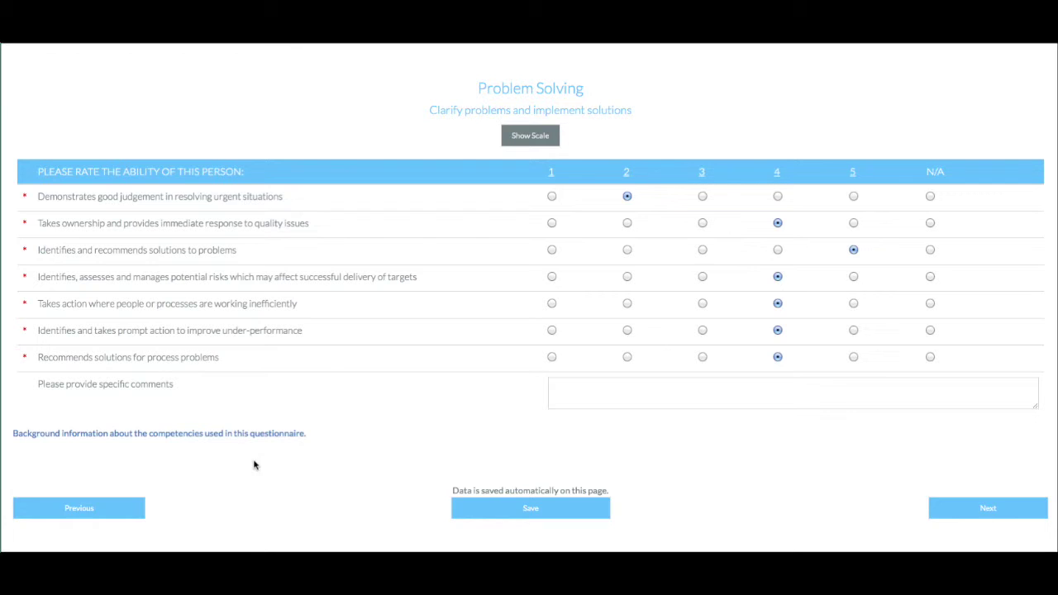
{"action": "scroll", "coordinate": [254, 464], "scroll_direction": "up", "scroll_amount": 3}
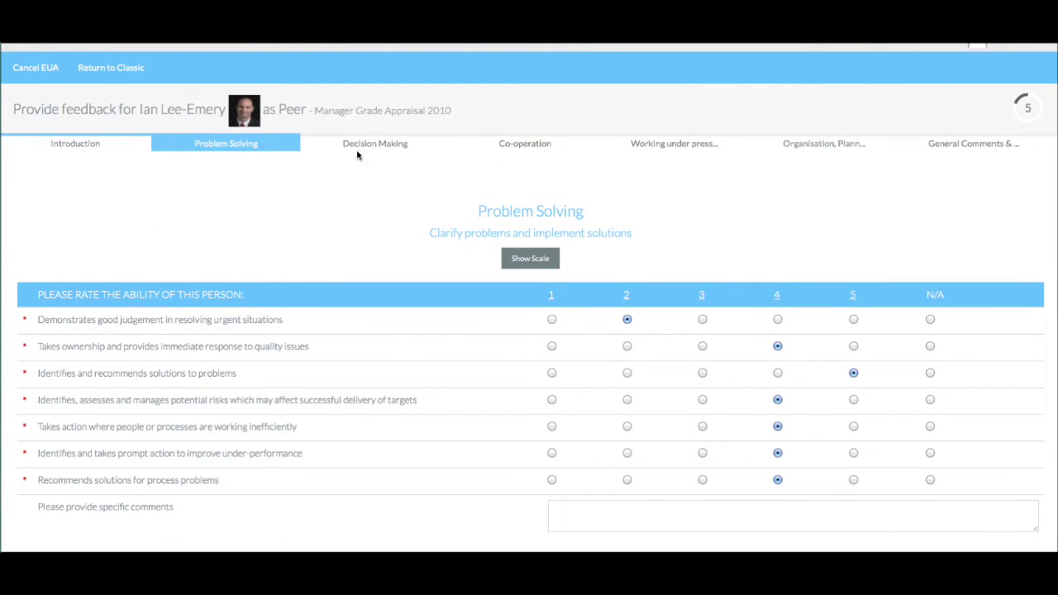
Step: Open Decision Making with its Never-to-Always scale shown, then move to the Co-operation section
{"action": "left_click", "coordinate": [357, 146]}
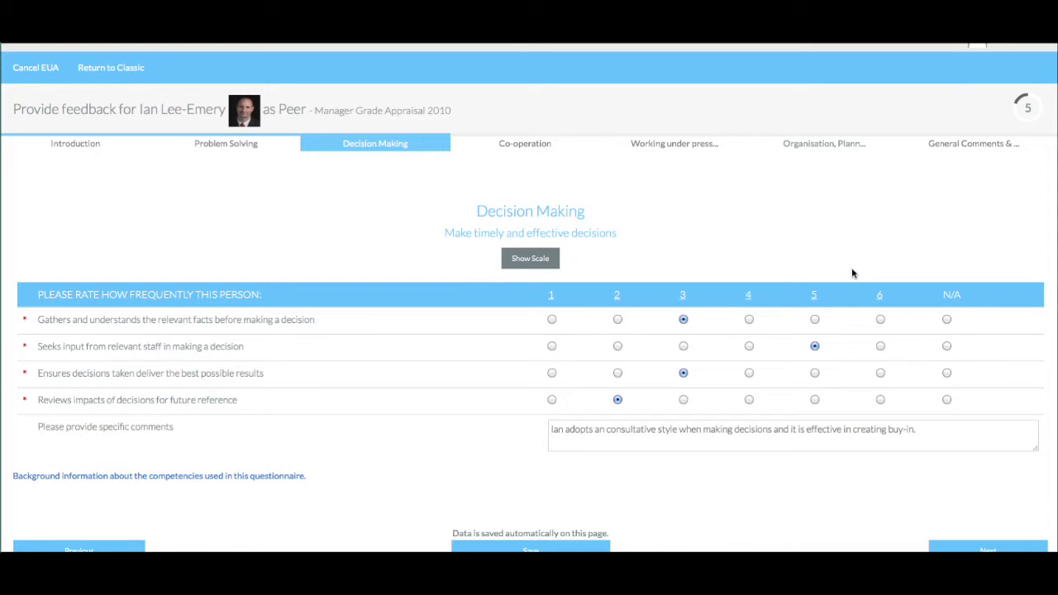
{"action": "left_click", "coordinate": [530, 258]}
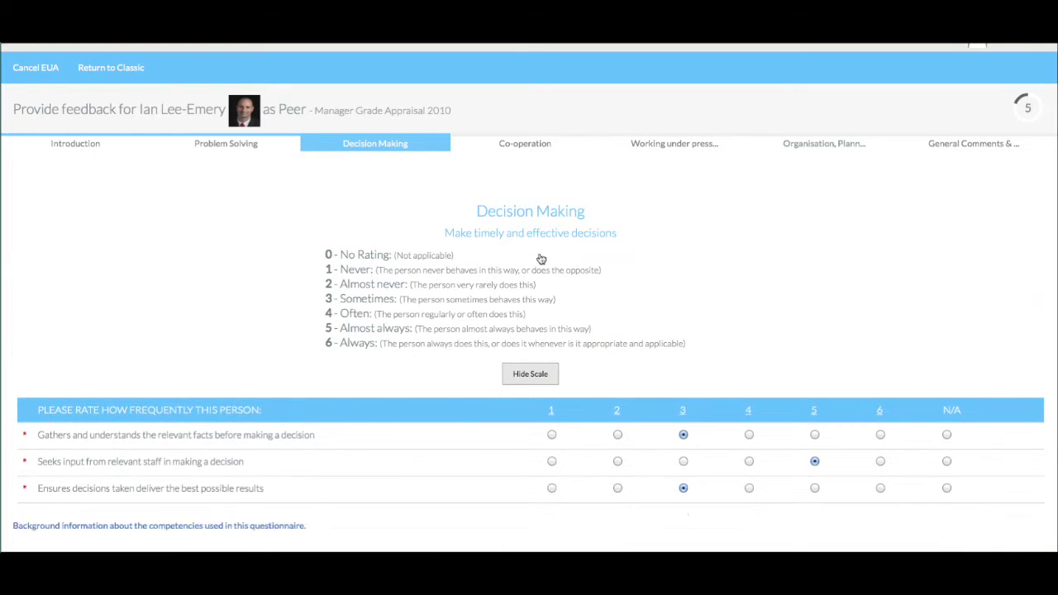
{"action": "scroll", "coordinate": [542, 259], "scroll_direction": "down", "scroll_amount": 3}
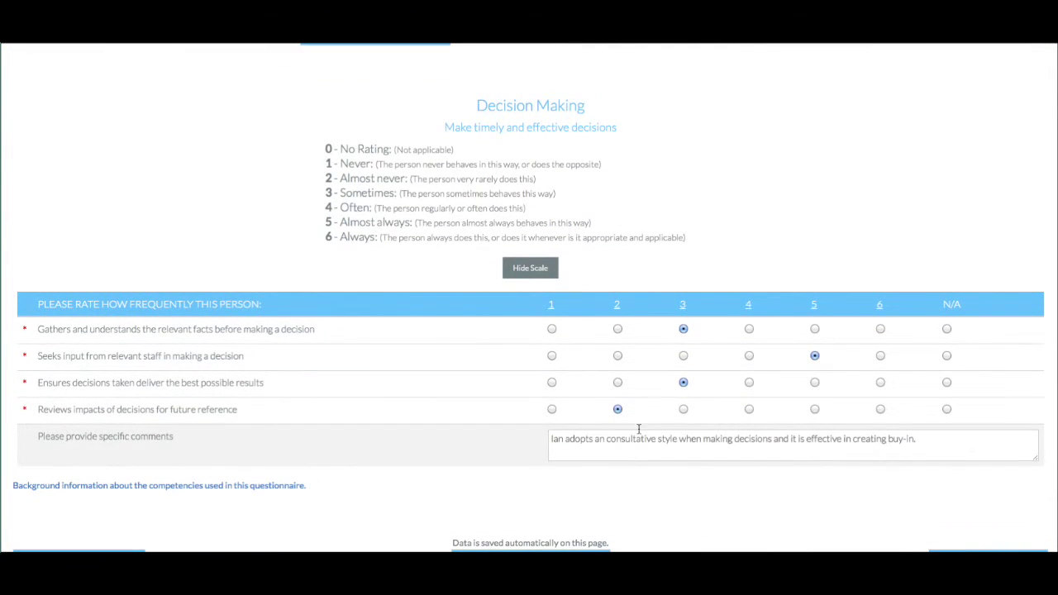
{"action": "mouse_move", "coordinate": [751, 308]}
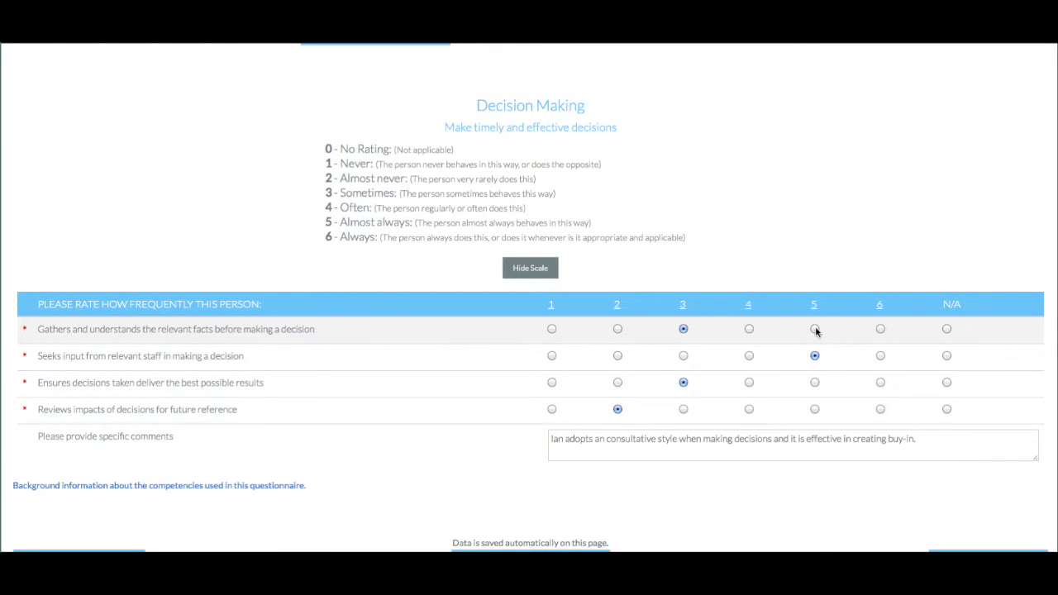
{"action": "scroll", "coordinate": [815, 331], "scroll_direction": "up", "scroll_amount": 1}
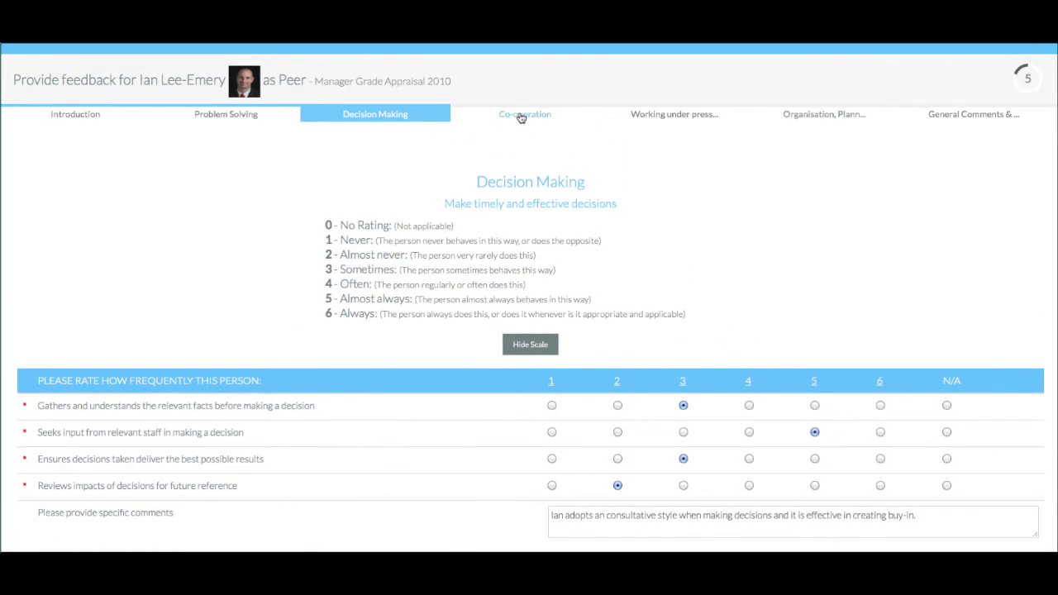
{"action": "left_click", "coordinate": [521, 116]}
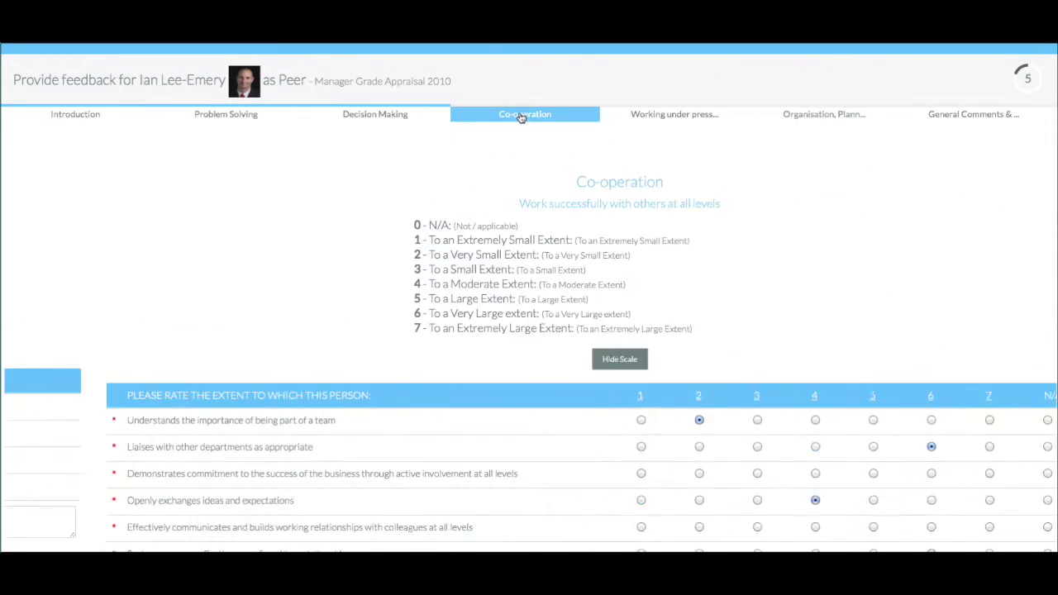
Step: Move to the Working under pressure section and review its ratings: two rated 3, one N/A
{"action": "left_click", "coordinate": [653, 117]}
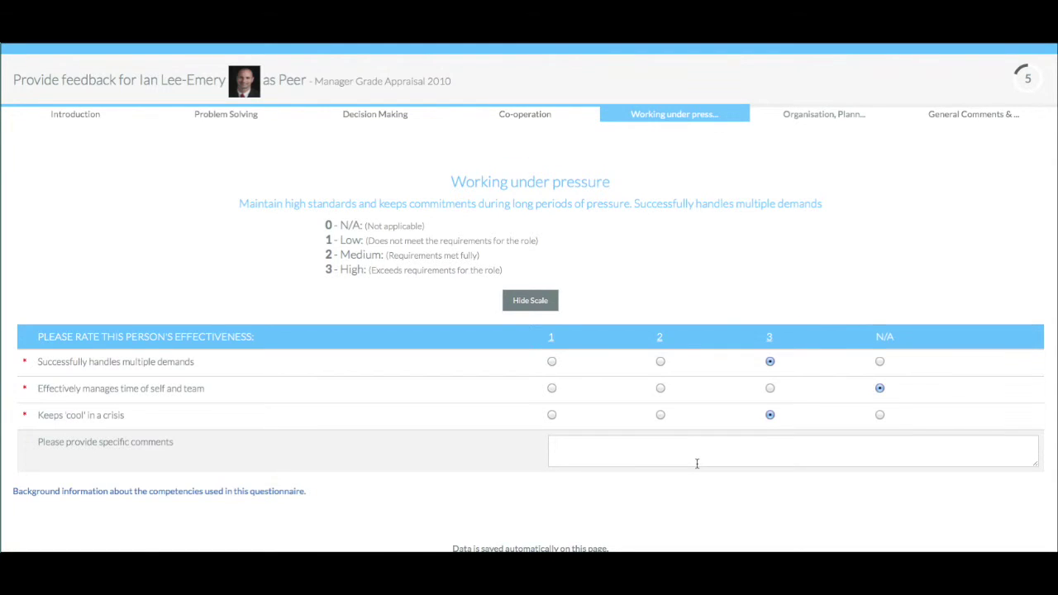
{"action": "scroll", "coordinate": [697, 464], "scroll_direction": "down", "scroll_amount": 1}
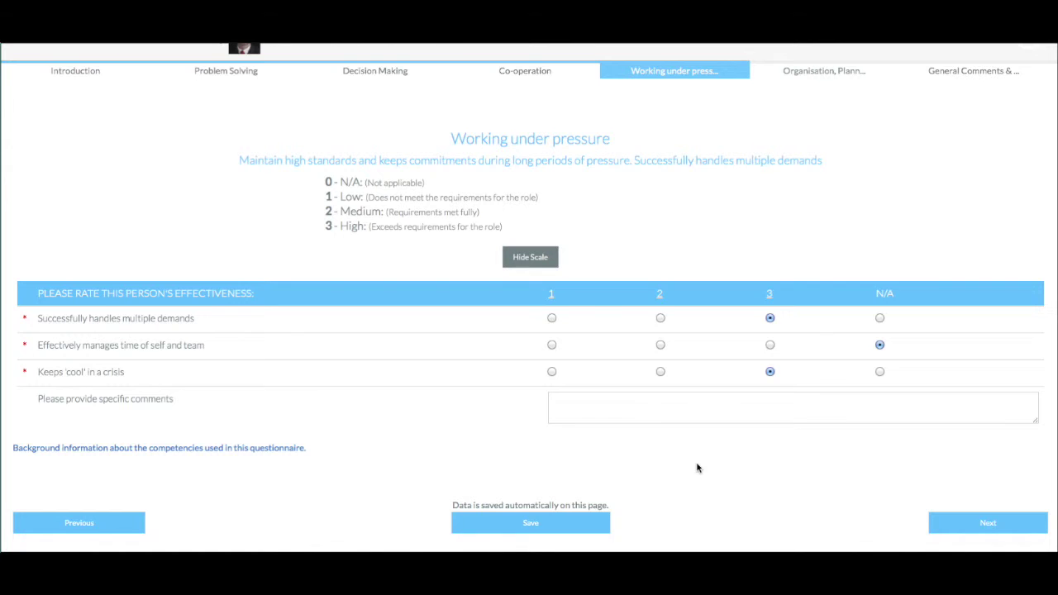
{"action": "scroll", "coordinate": [697, 465], "scroll_direction": "up", "scroll_amount": 2}
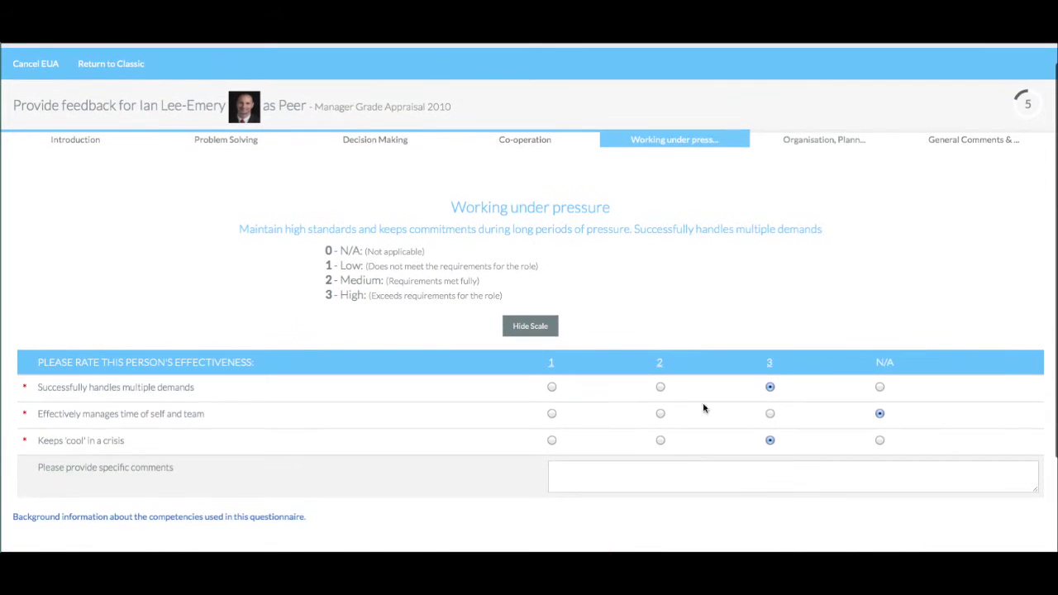
Step: In Organisation, Planning & Supervision, answer Managing Costs with 'Manages running costs accurately'
{"action": "left_click", "coordinate": [814, 147]}
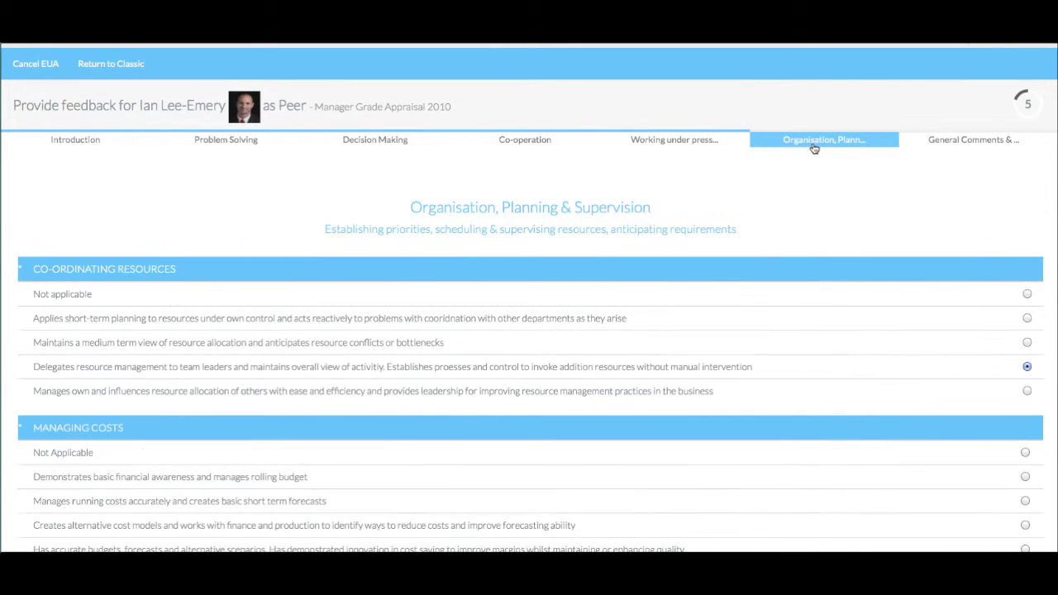
{"action": "scroll", "coordinate": [787, 221], "scroll_direction": "down", "scroll_amount": 2}
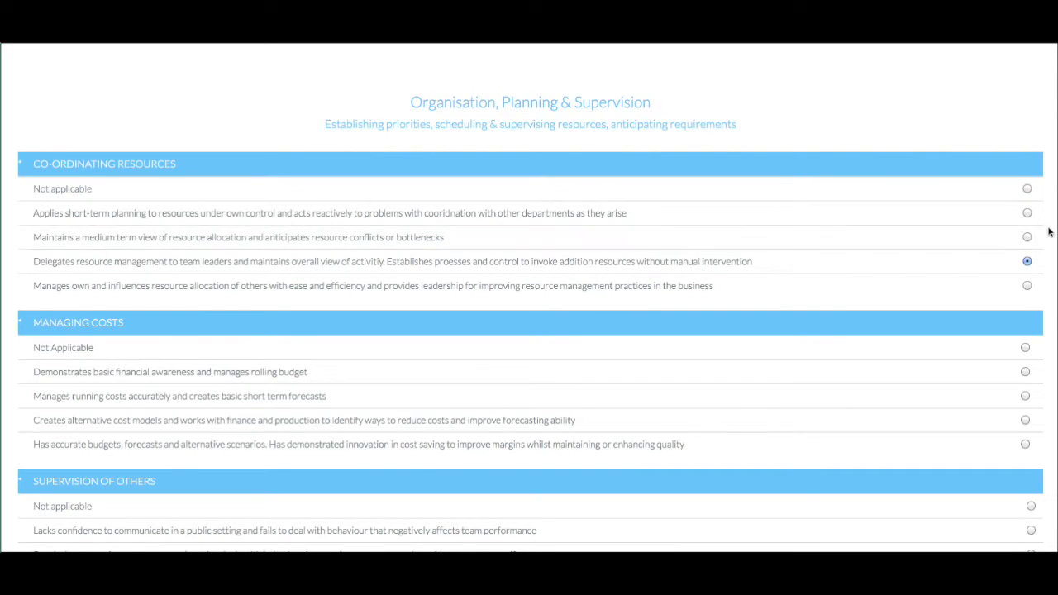
{"action": "left_click", "coordinate": [1025, 373]}
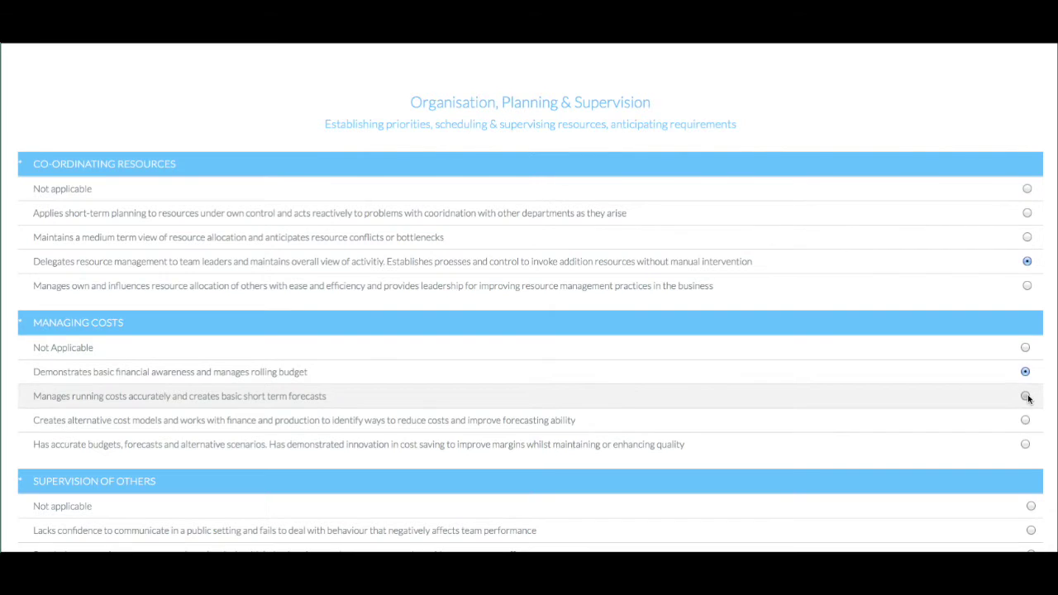
{"action": "left_click", "coordinate": [1026, 397]}
{"action": "scroll", "coordinate": [989, 416], "scroll_direction": "down", "scroll_amount": 1}
{"action": "scroll", "coordinate": [983, 413], "scroll_direction": "up", "scroll_amount": 3}
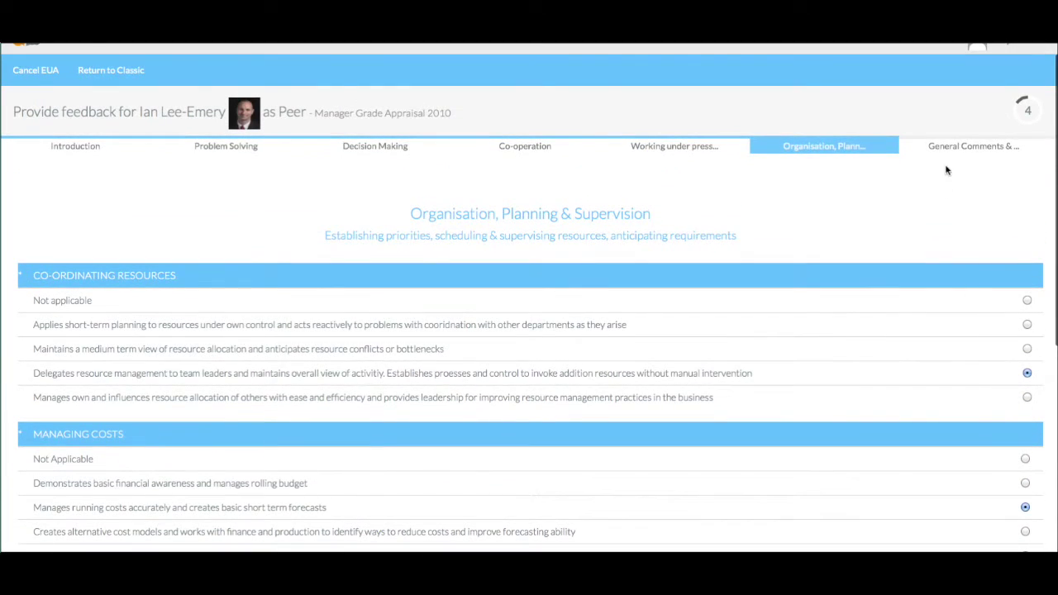
{"action": "left_click", "coordinate": [956, 146]}
Step: Scroll past the five empty General Comments boxes and save the questionnaire answers
{"action": "scroll", "coordinate": [751, 306], "scroll_direction": "down", "scroll_amount": 2}
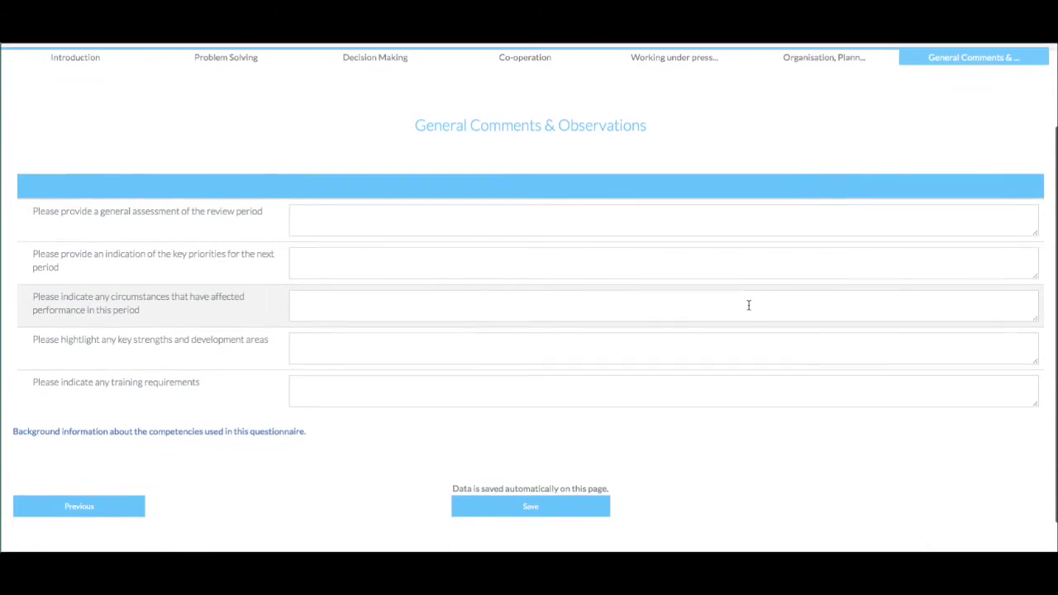
{"action": "scroll", "coordinate": [749, 305], "scroll_direction": "down", "scroll_amount": 1}
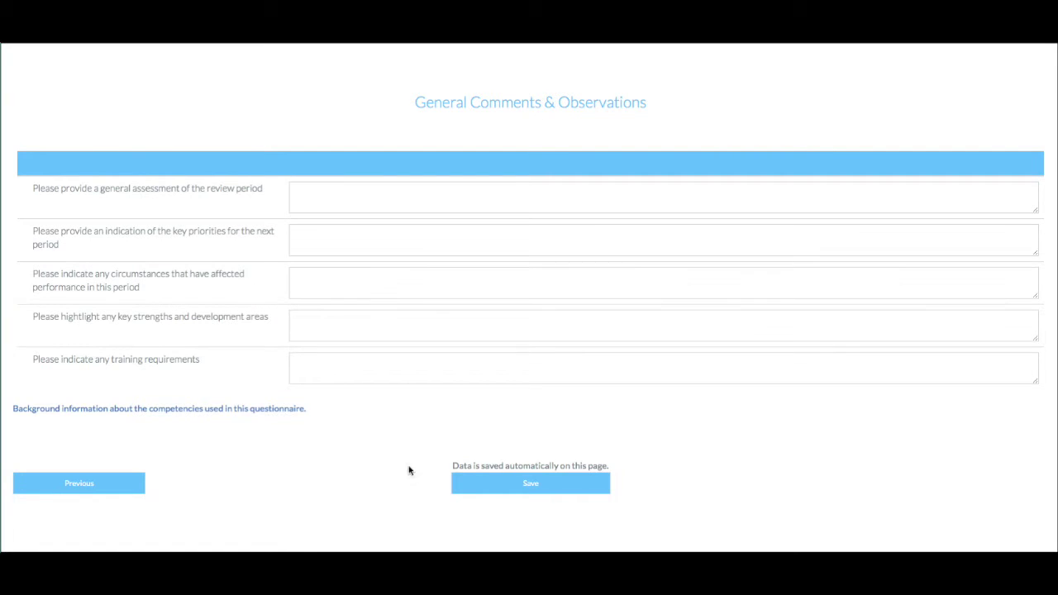
{"action": "left_click", "coordinate": [531, 491]}
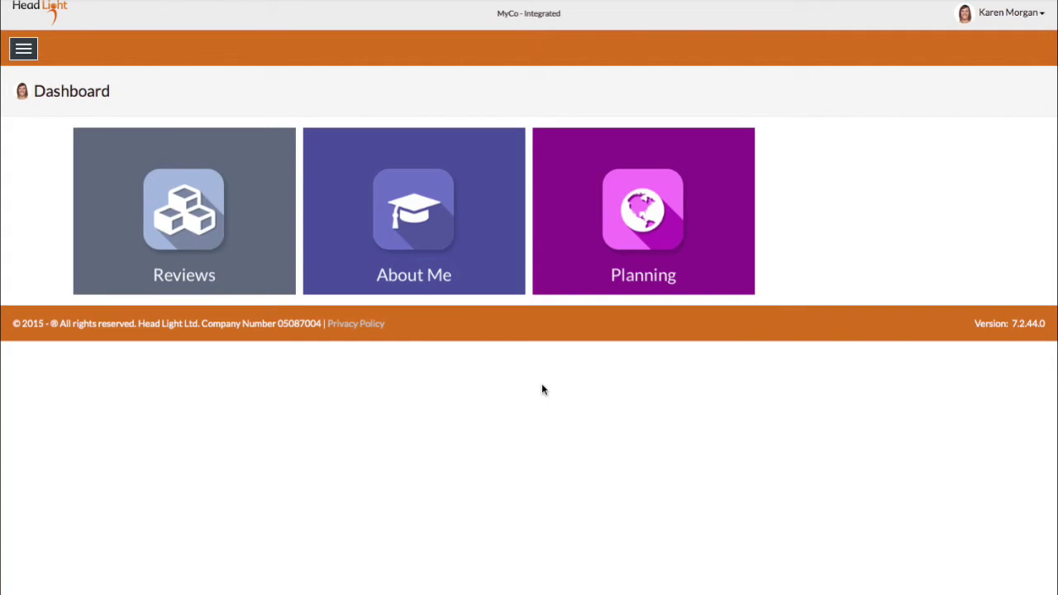
Step: Open Reviews, then untick and re-tick the second Getting Started task as done
{"action": "mouse_move", "coordinate": [122, 281]}
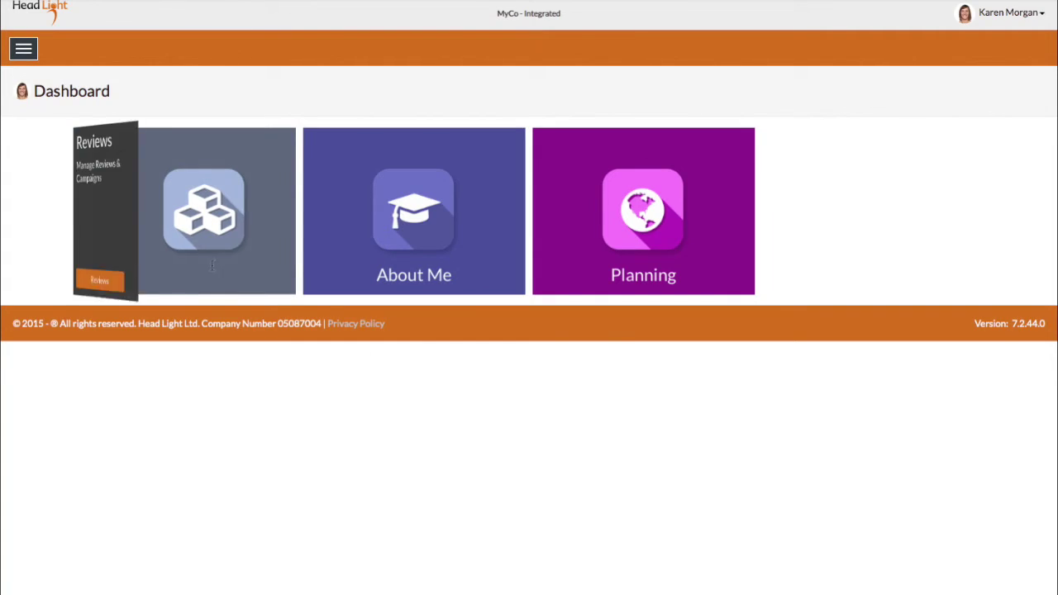
{"action": "left_click", "coordinate": [121, 279]}
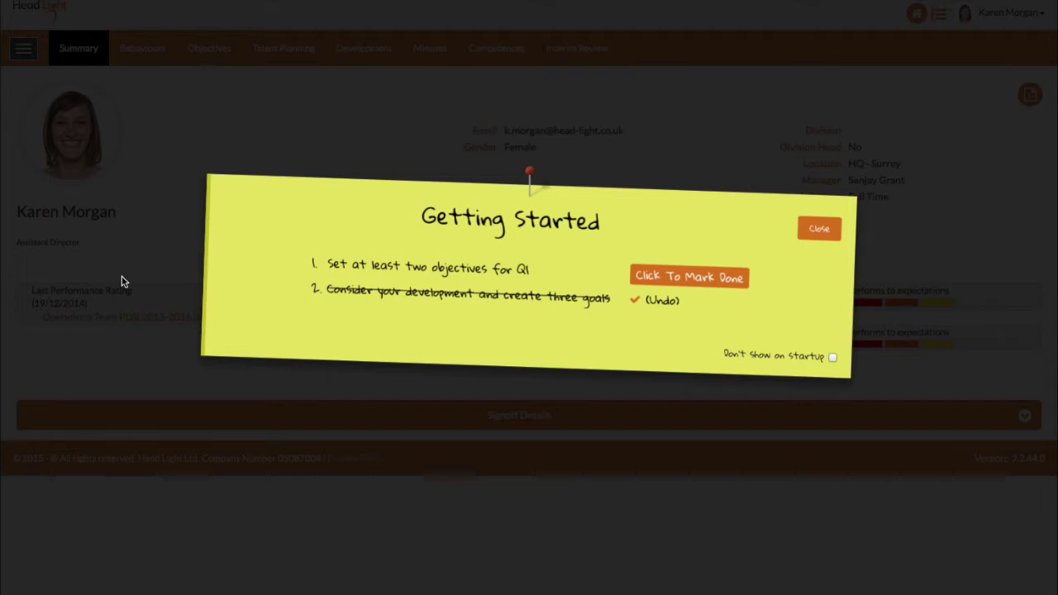
{"action": "left_click", "coordinate": [394, 281]}
{"action": "left_click", "coordinate": [395, 295]}
{"action": "left_click", "coordinate": [450, 274]}
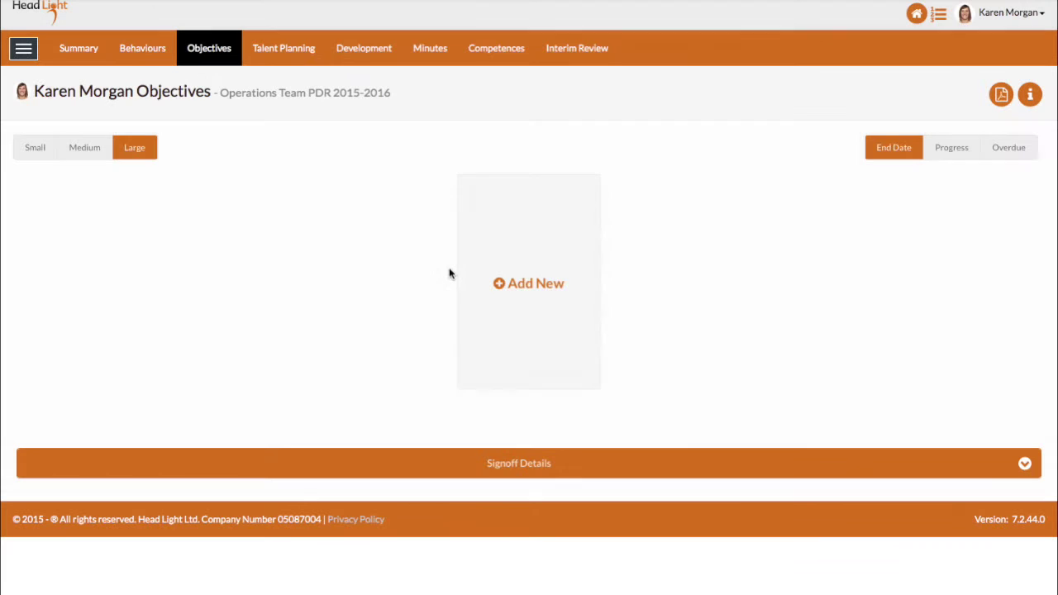
Step: Reopen the Getting Started post-it from the header list icon
{"action": "left_click", "coordinate": [940, 15]}
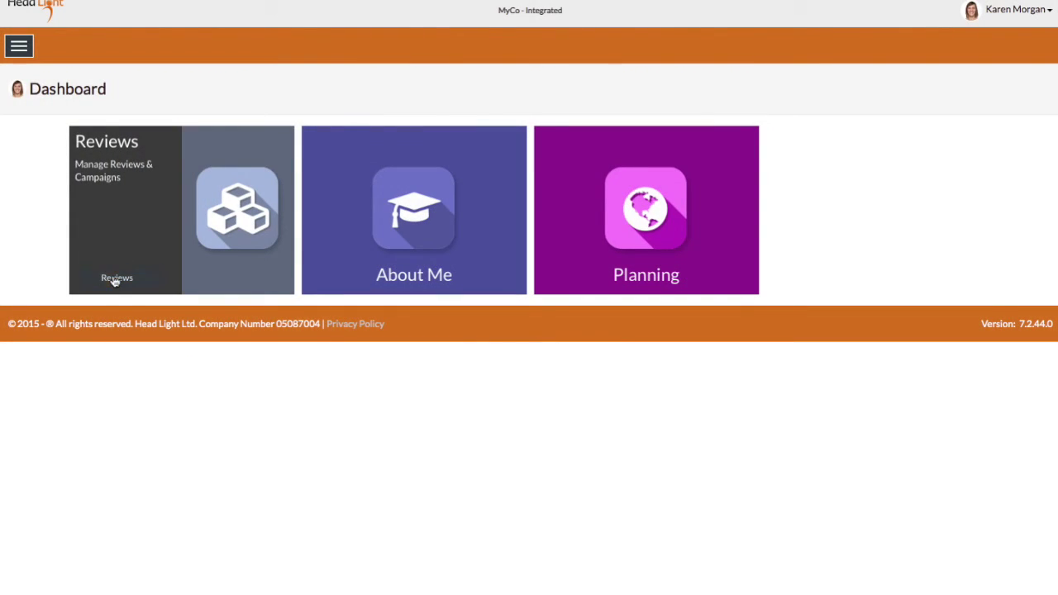
Step: Open the Reviews area again from the Dashboard's Reviews tile
{"action": "left_click", "coordinate": [116, 279]}
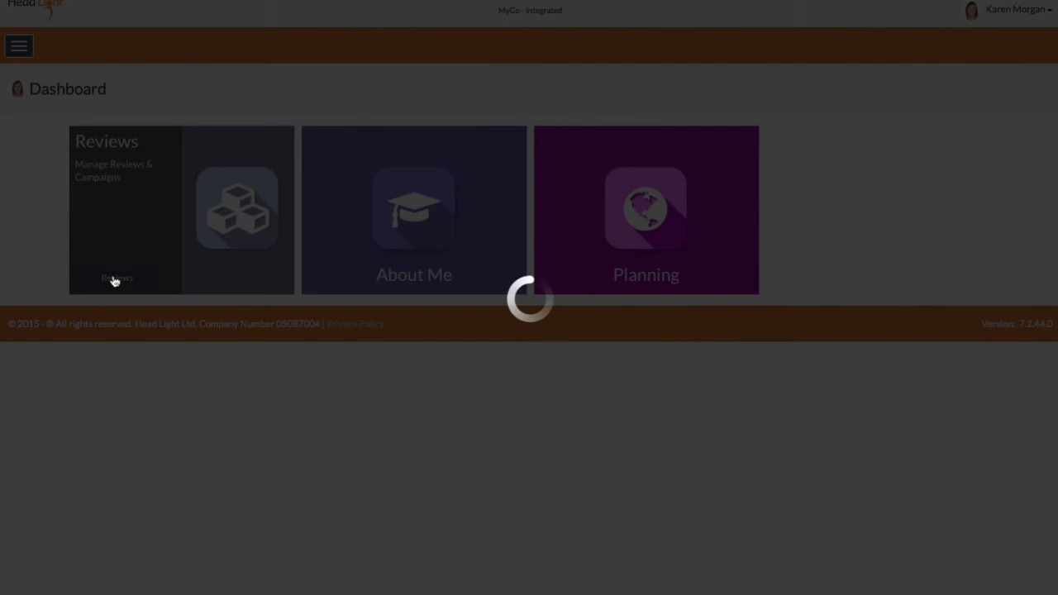